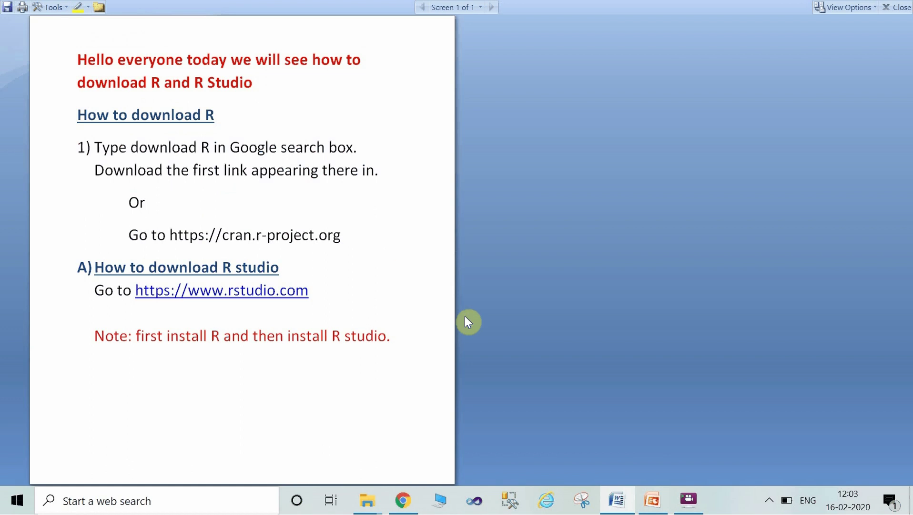
Switch to Chrome, maximize its window, and search Google for "download r" in a new tab
left_click(412, 497)
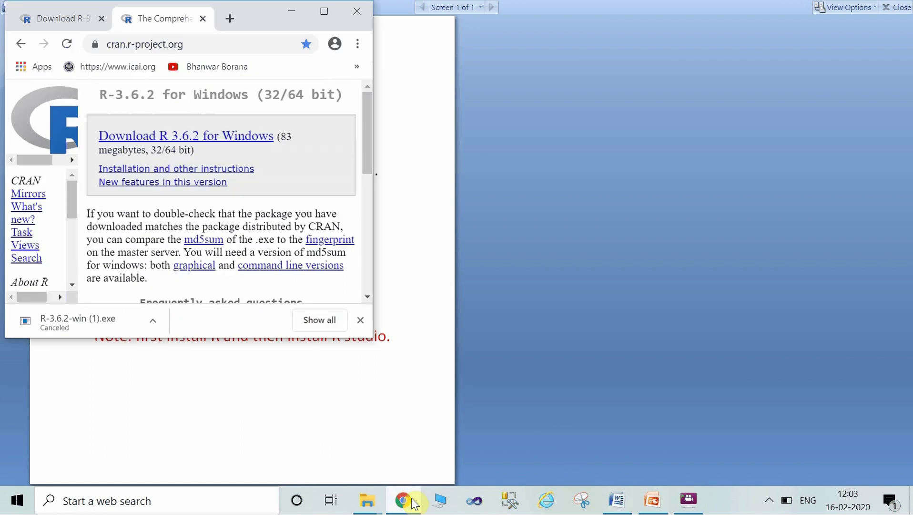
left_click(323, 14)
left_click(366, 16)
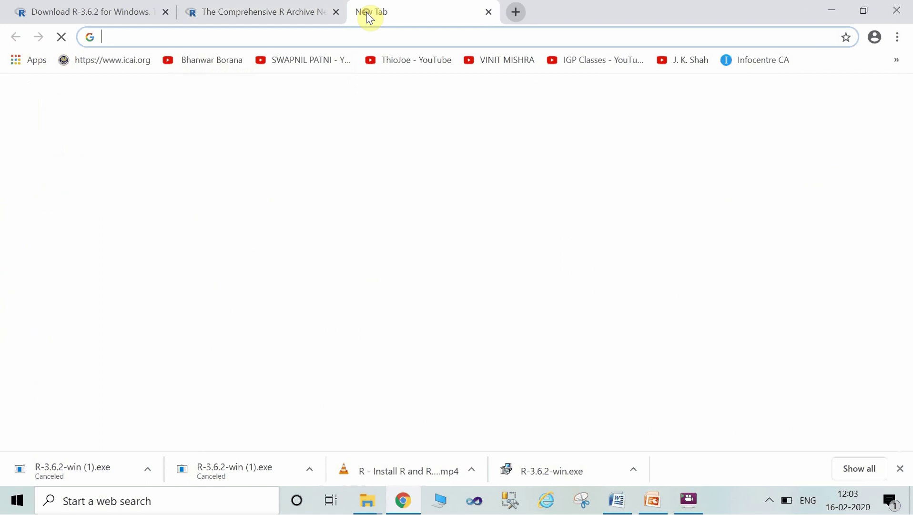
left_click(346, 258)
type("d")
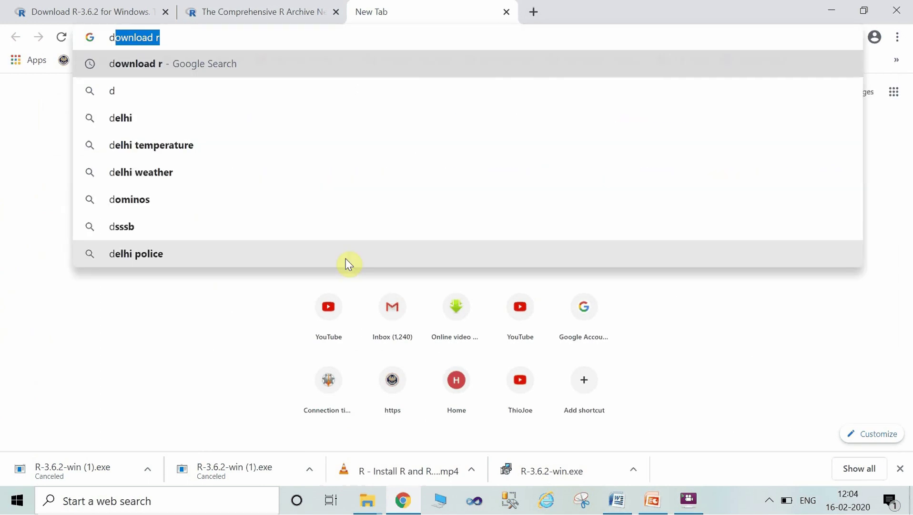
type("ownload")
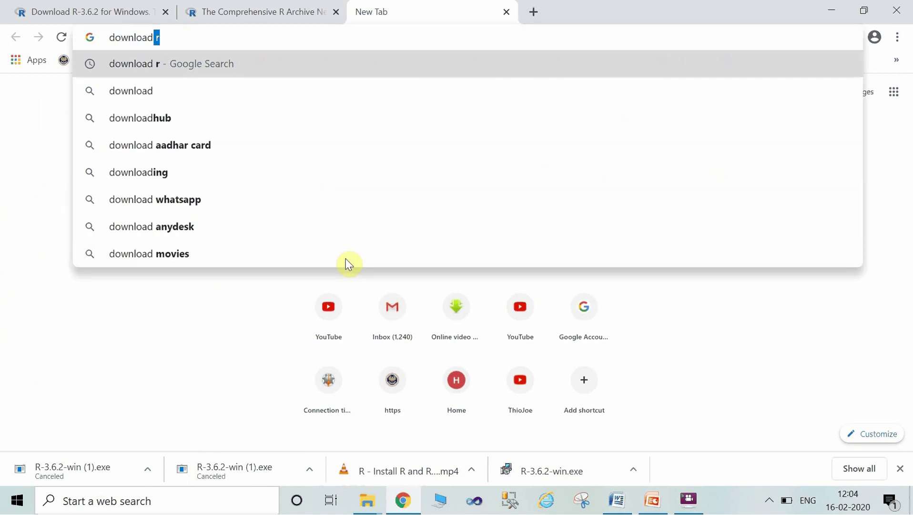
type(" r")
key("Return")
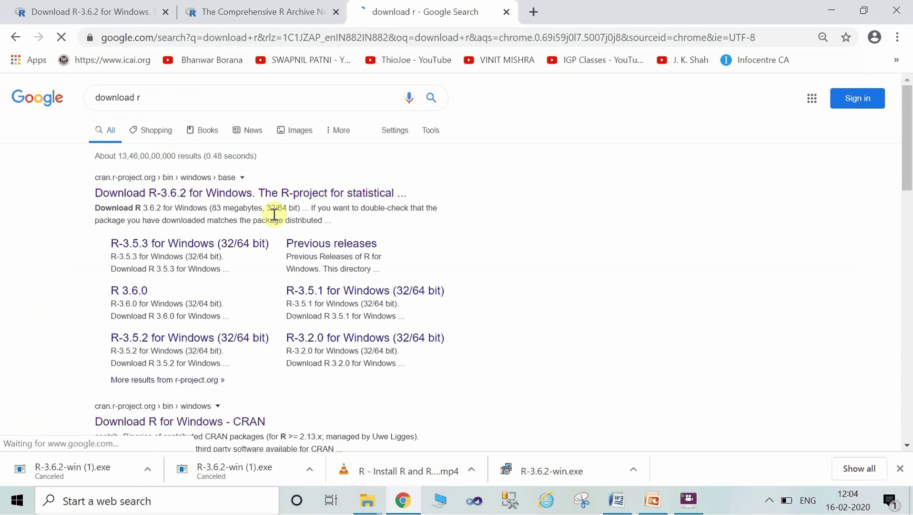
Open the first search result, Download R-3.6.2 for Windows, and start downloading R 3.6.2 for Windows
left_click(182, 193)
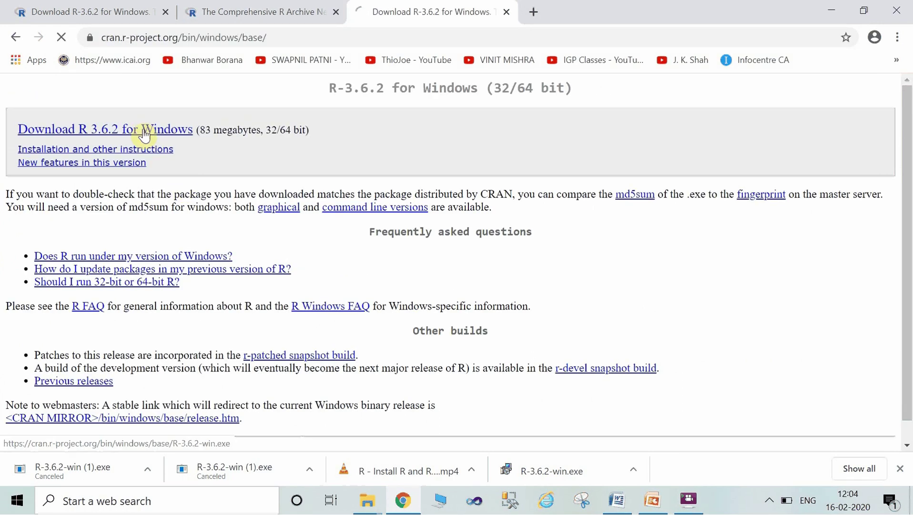
left_click(144, 136)
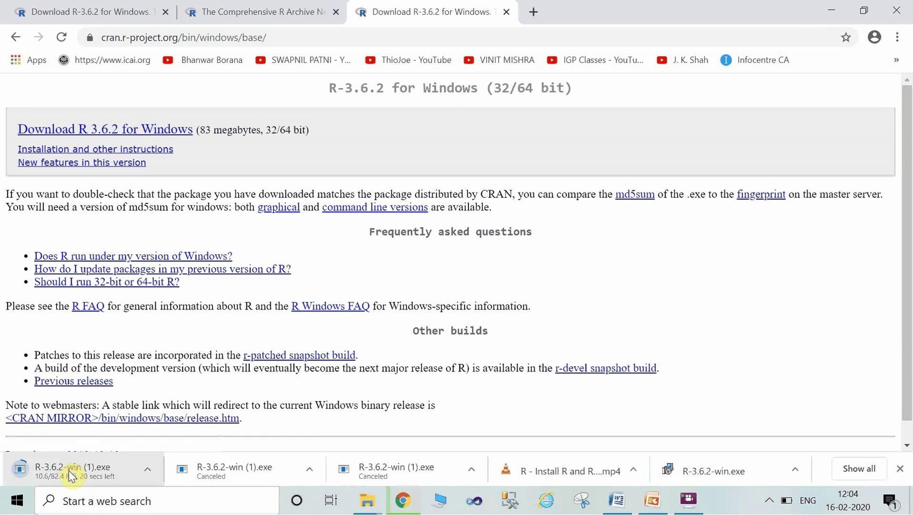
Show the running download in its folder, select R-3.6.2-win.exe, and minimize the Downloads window
left_click(148, 471)
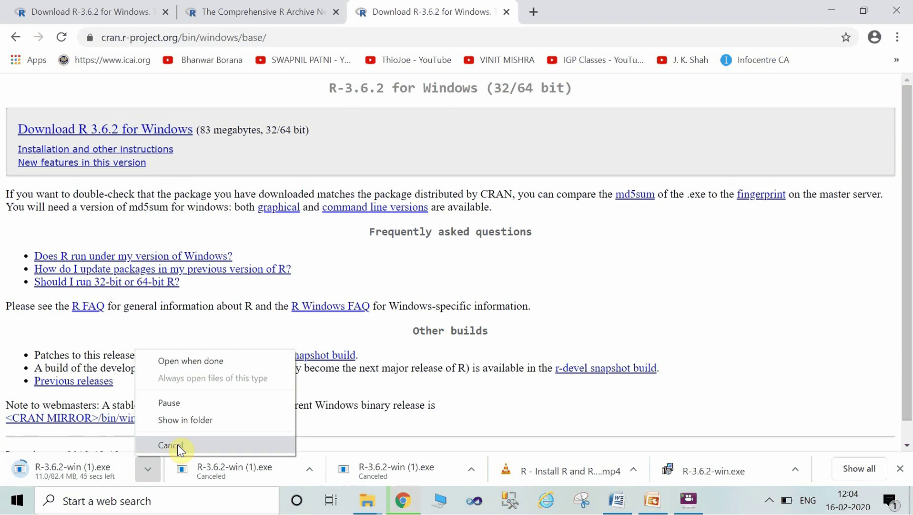
left_click(201, 421)
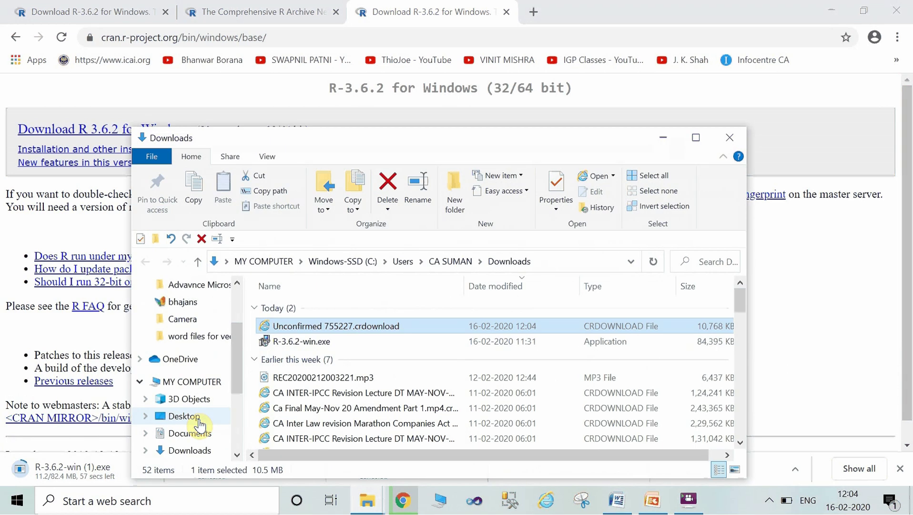
left_click(317, 343)
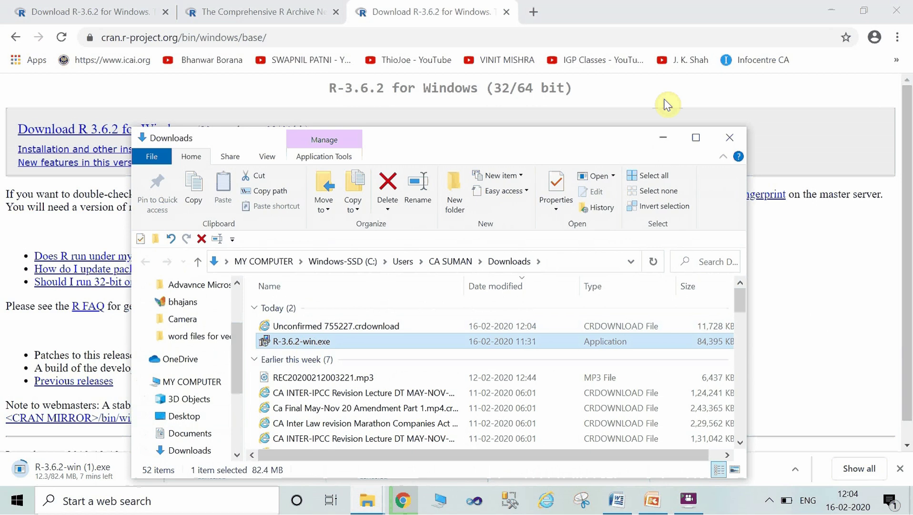
left_click(661, 138)
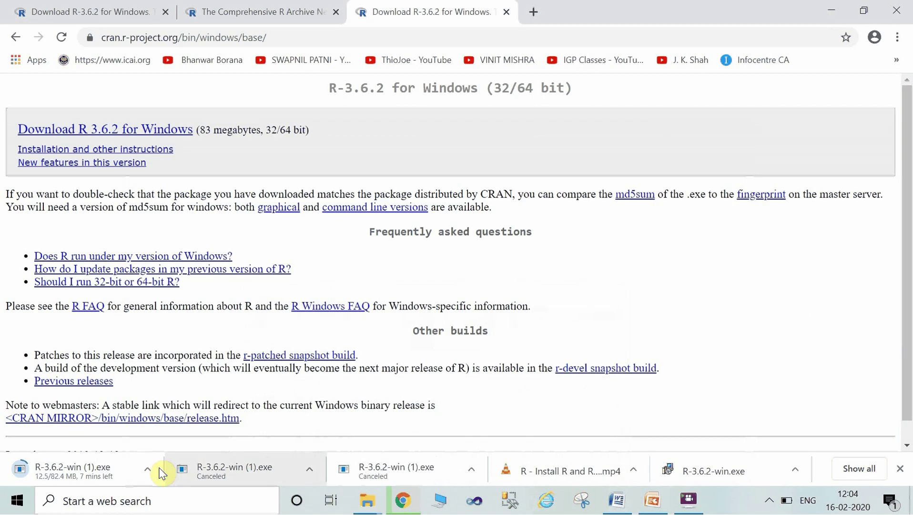
Cancel the running R-3.6.2-win (1).exe download and open a new browser tab
left_click(148, 469)
left_click(172, 445)
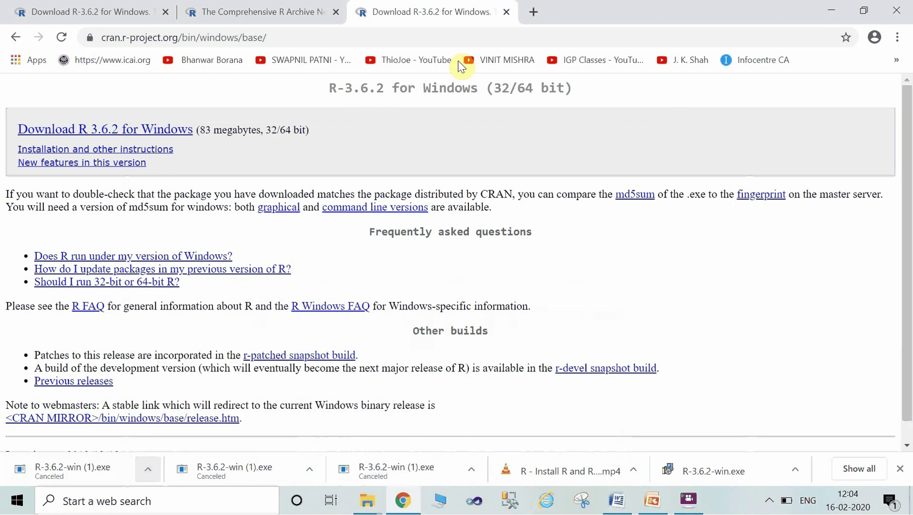
left_click(535, 11)
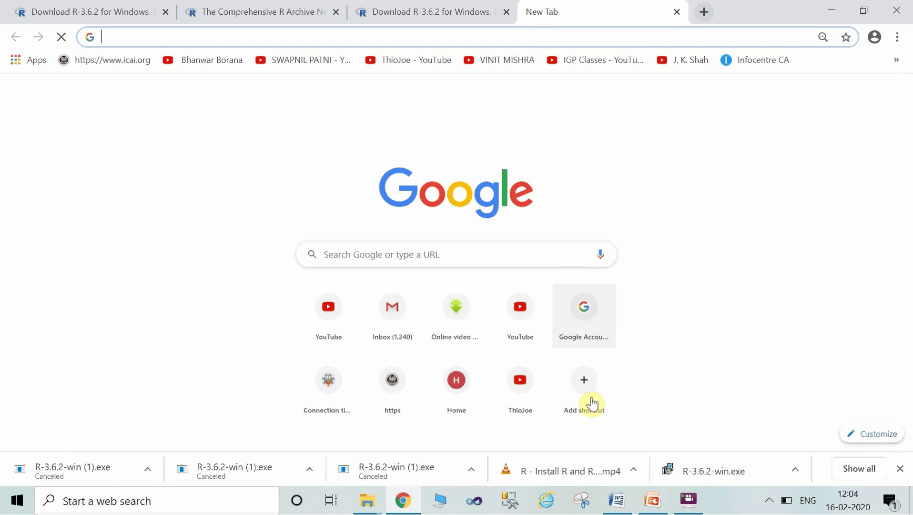
left_click(616, 499)
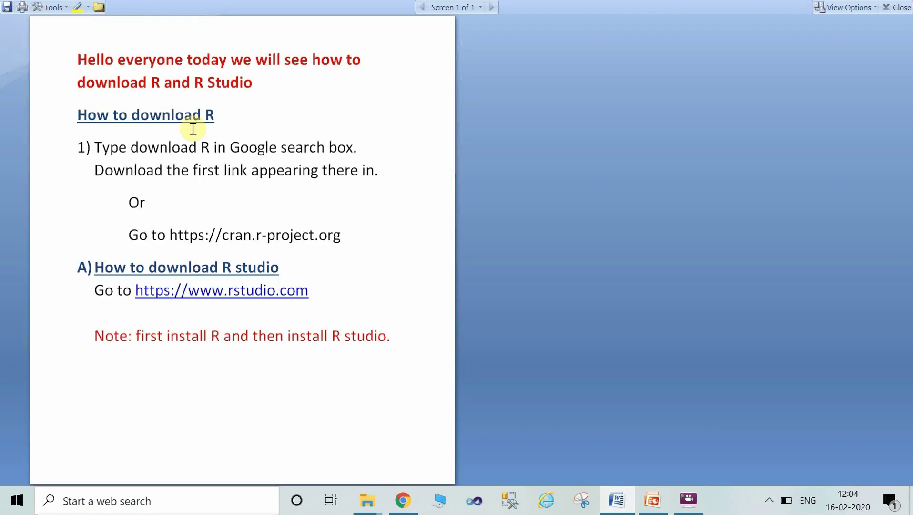
double_click(186, 236)
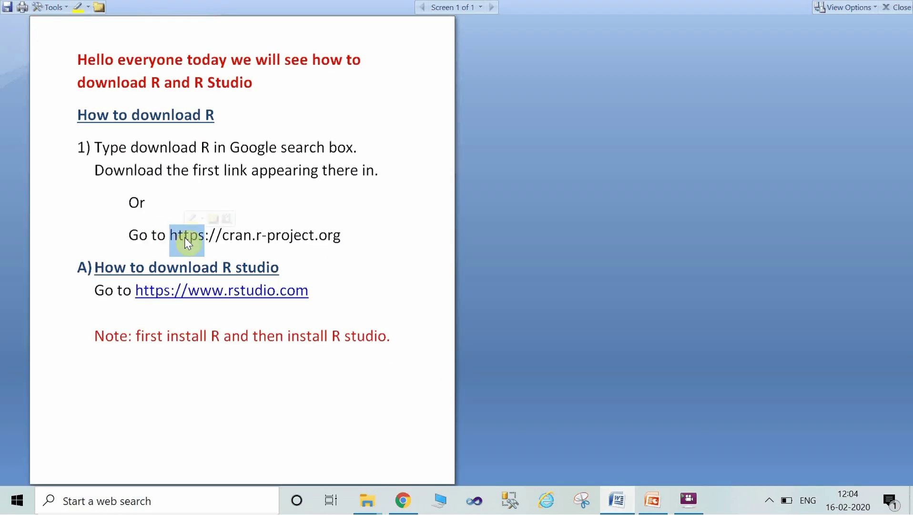
key("shift+Right")
key("shift+Right")
key("shift+Right")
key("shift+Right")
key("shift+Right")
key("shift+Right")
key("shift+Right")
key("shift+Right")
key("shift+Right")
key("shift+Right")
key("shift+Right")
key("shift+Right")
key("shift+Right")
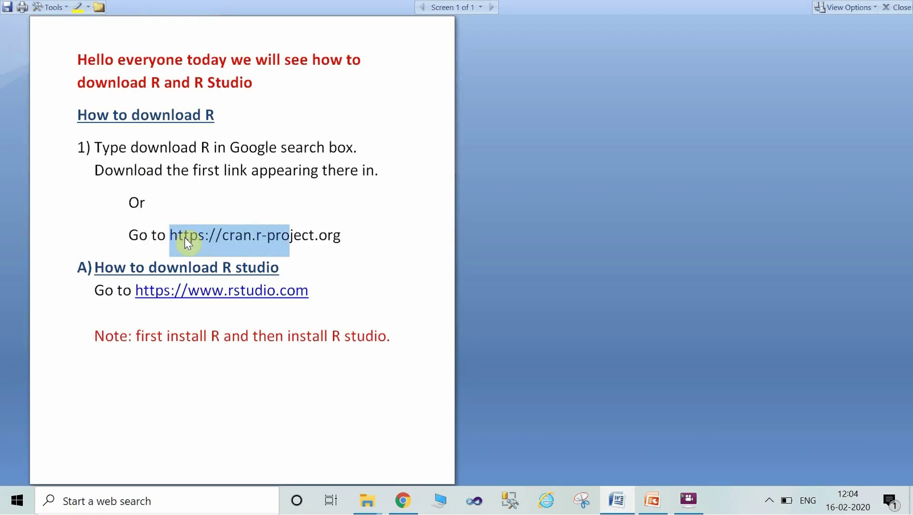
key("shift+Right")
key("shift+Right")
key("shift+Right")
key("shift+Right")
key("shift+Right")
key("shift+Right")
key("shift+Right")
key("shift+Right")
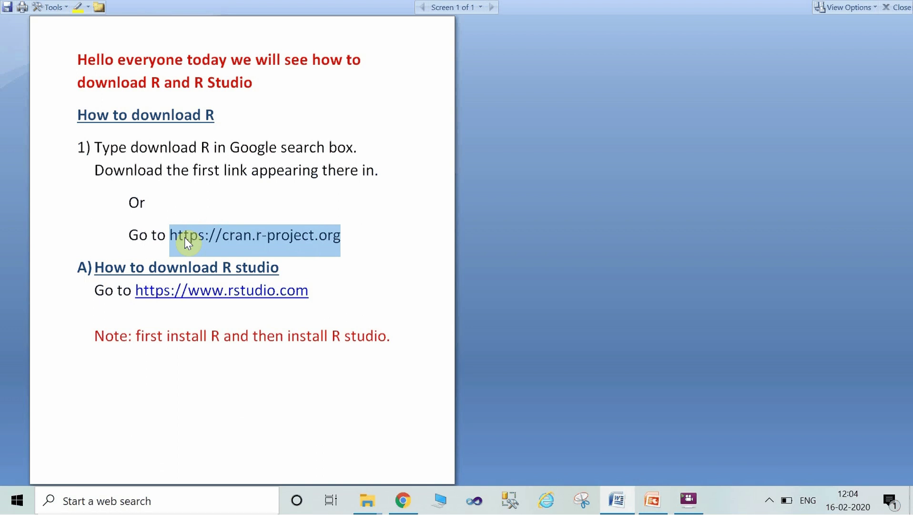
key("alt+Tab")
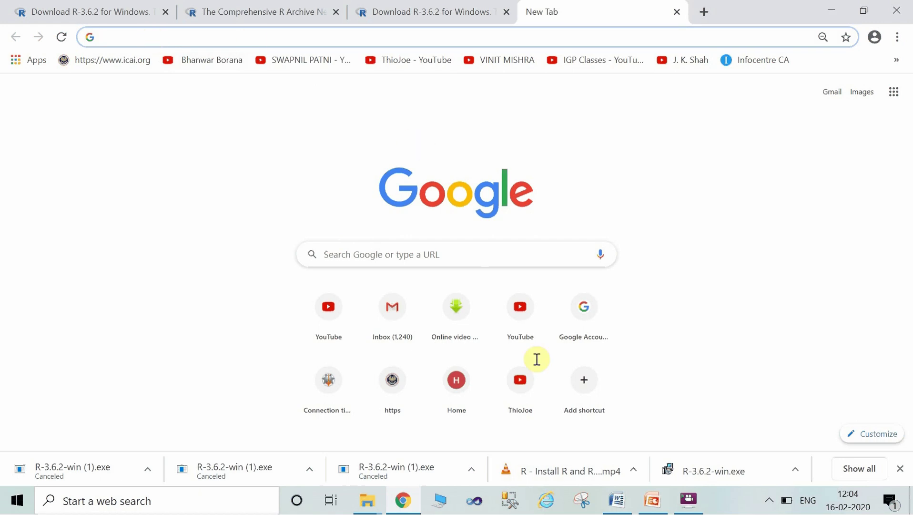
left_click(627, 508)
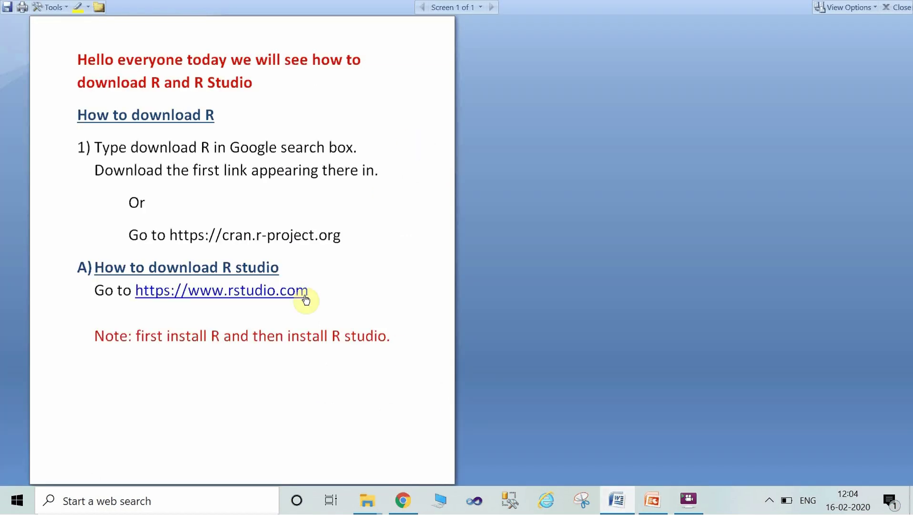
triple_click(184, 235)
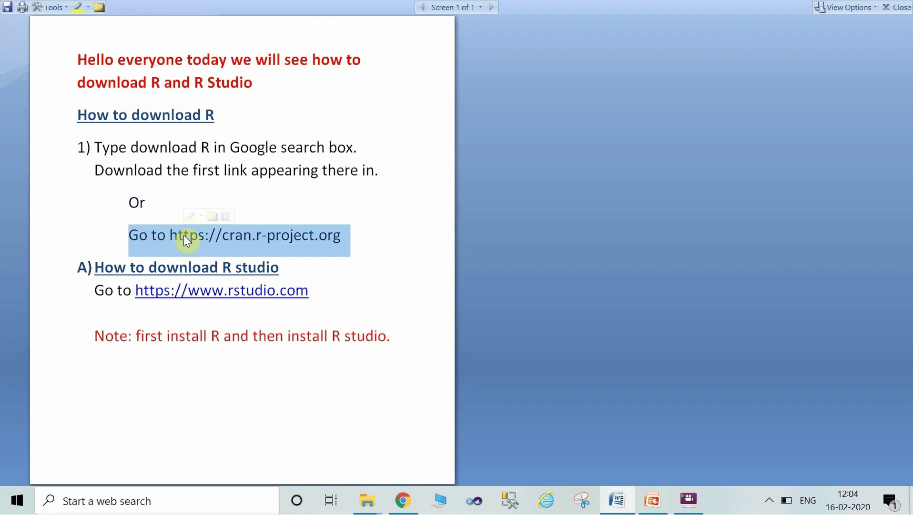
right_click(184, 235)
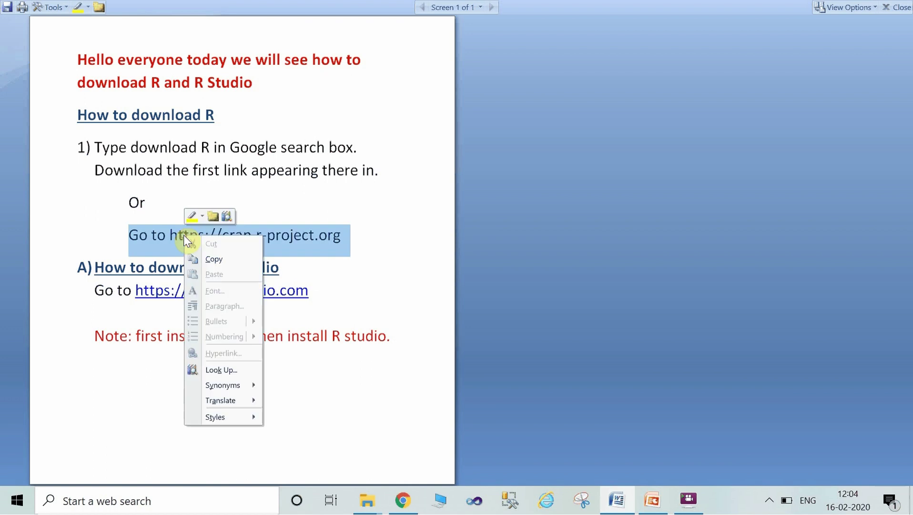
left_click(214, 258)
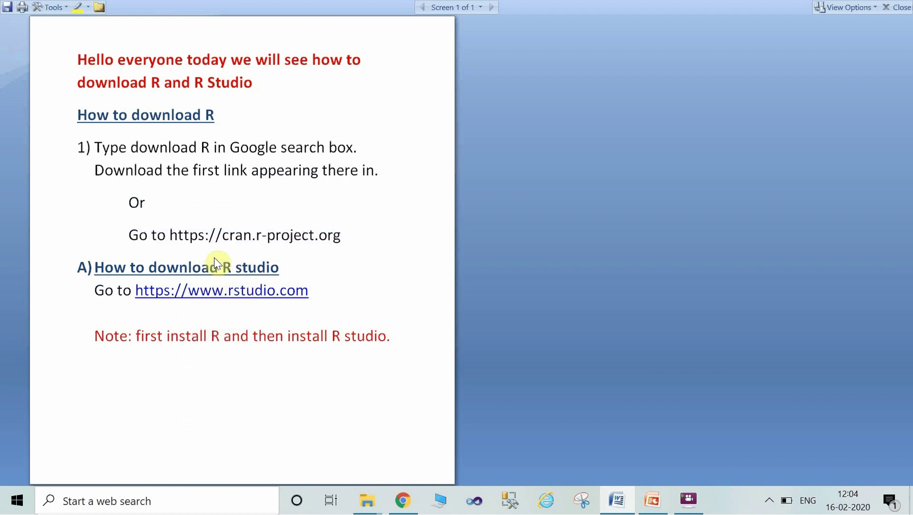
key("alt+Tab")
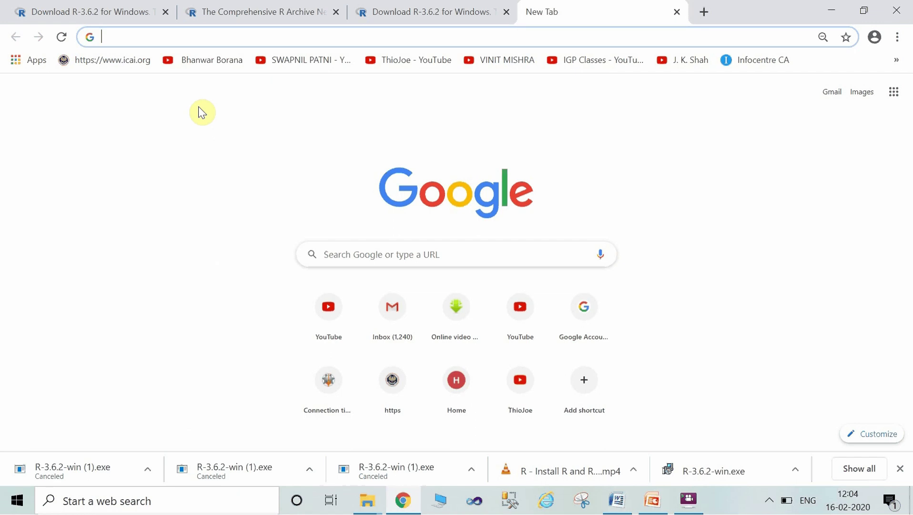
key("ctrl+v")
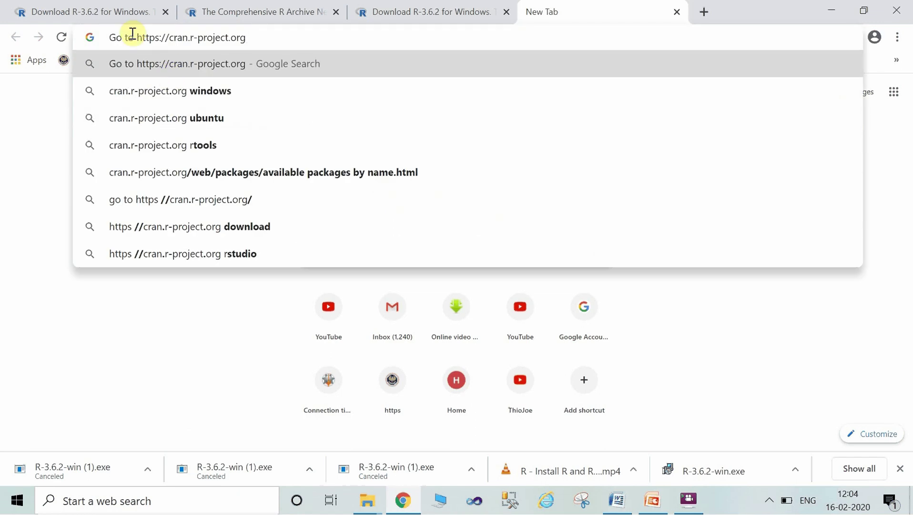
key("BackSpace")
key("BackSpace")
key("BackSpace")
key("BackSpace")
key("BackSpace")
key("BackSpace")
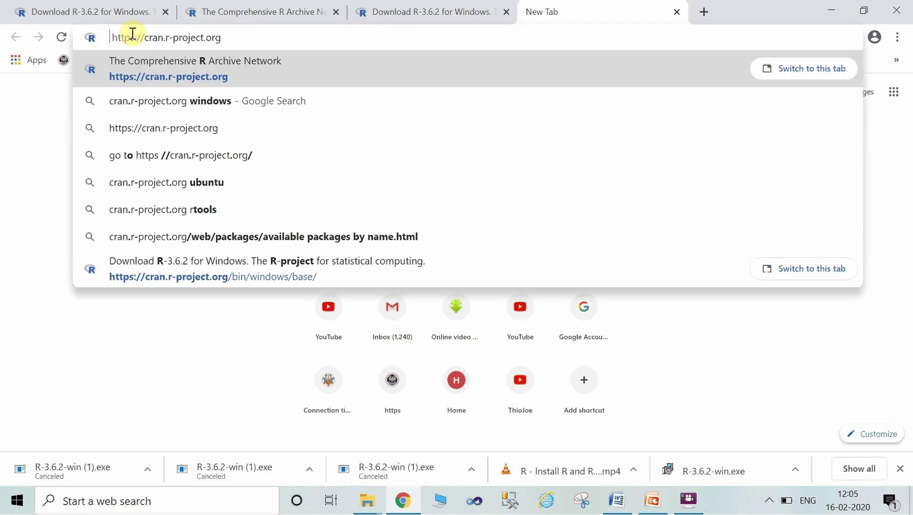
key("Return")
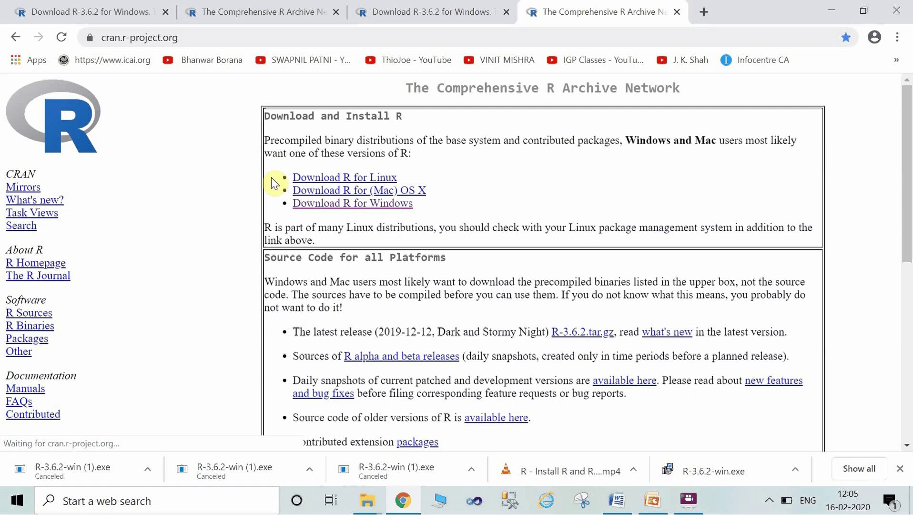
Go to the base distribution of R for Windows and start downloading R 3.6.2 for Windows
left_click(349, 211)
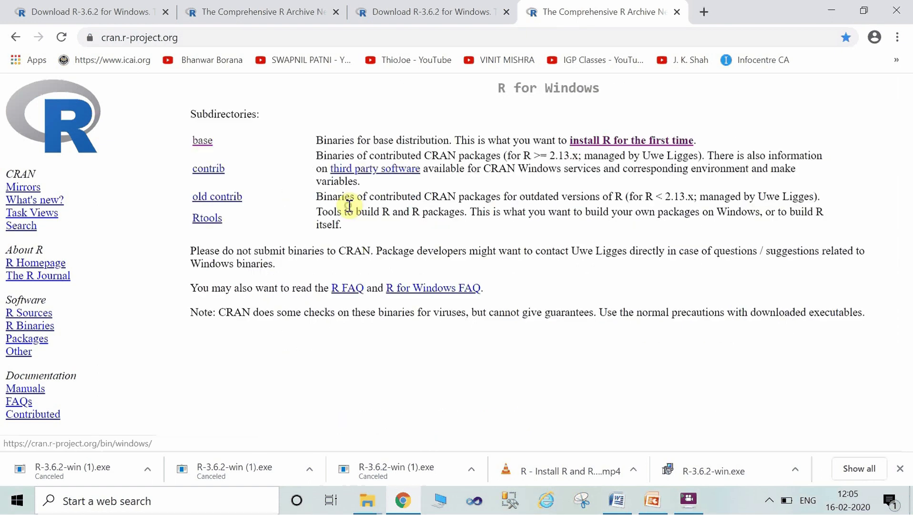
left_click(204, 142)
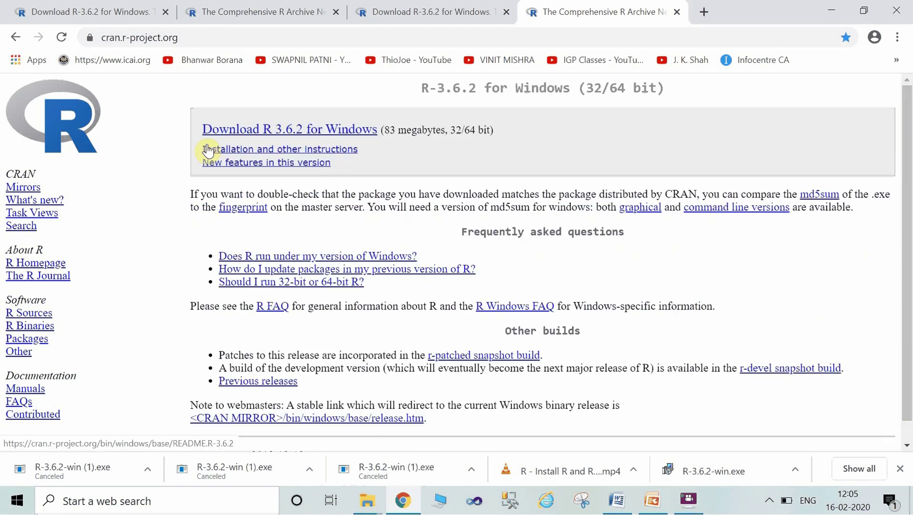
left_click(305, 135)
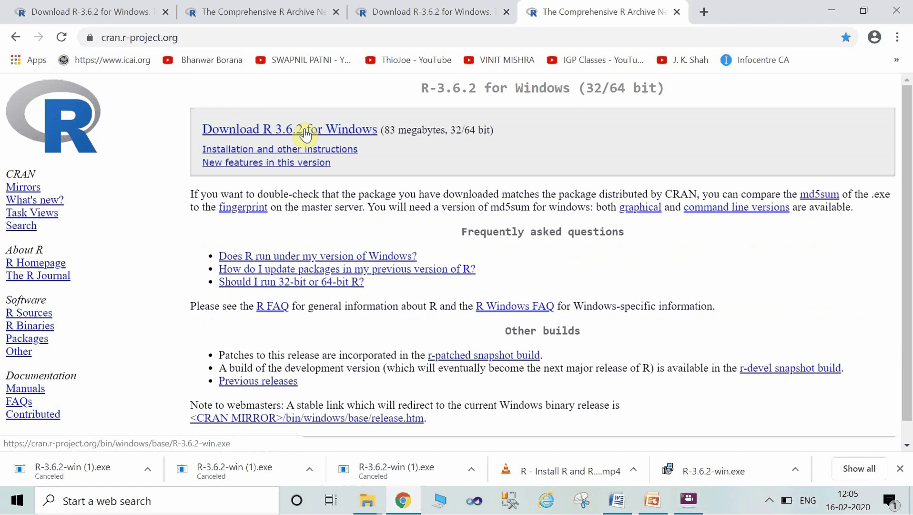
Cancel the R-3.6.2-win (1).exe download started from the CRAN site
left_click(147, 469)
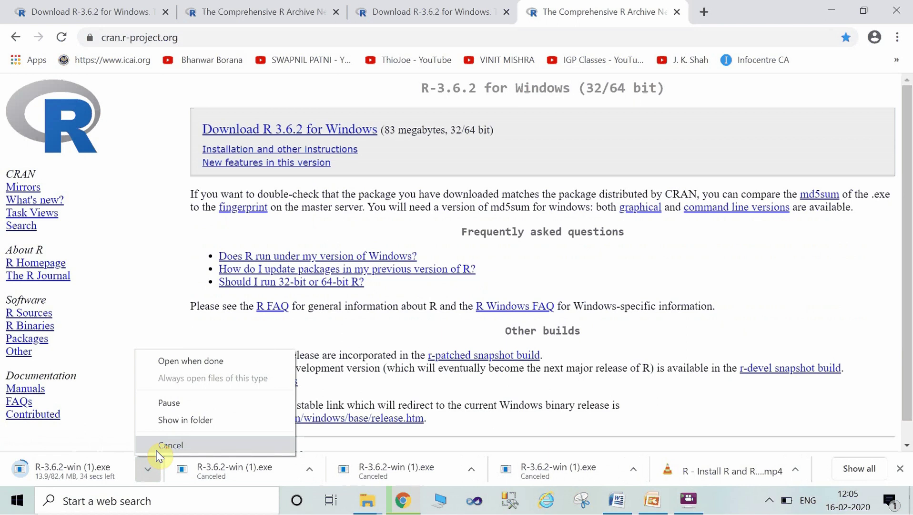
left_click(156, 449)
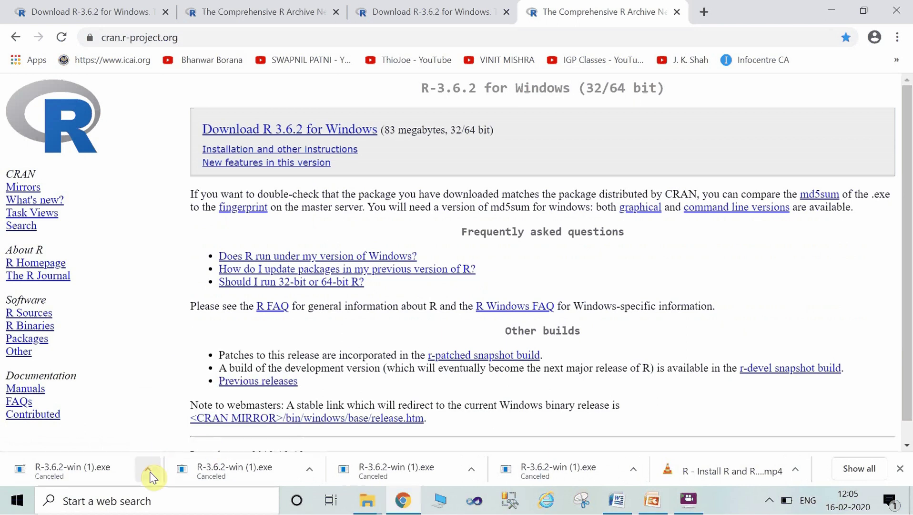
left_click(149, 472)
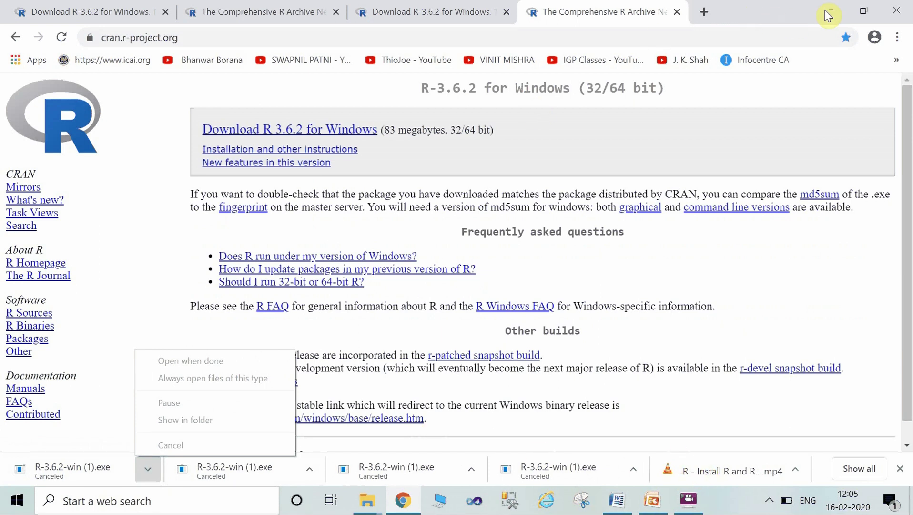
left_click(703, 13)
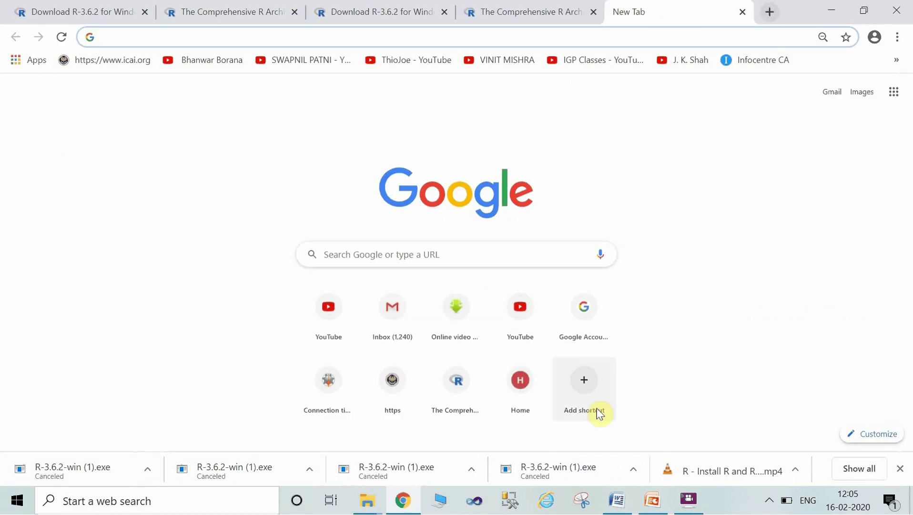
left_click(616, 499)
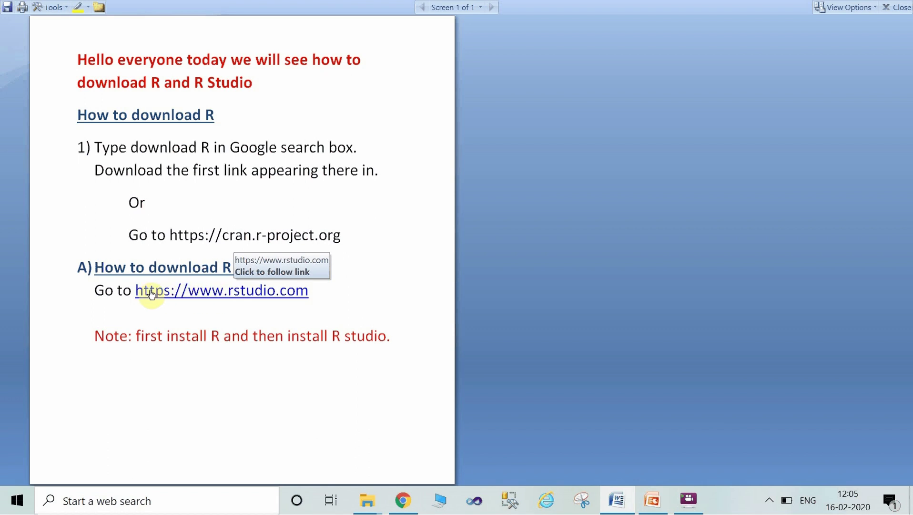
left_click(165, 296)
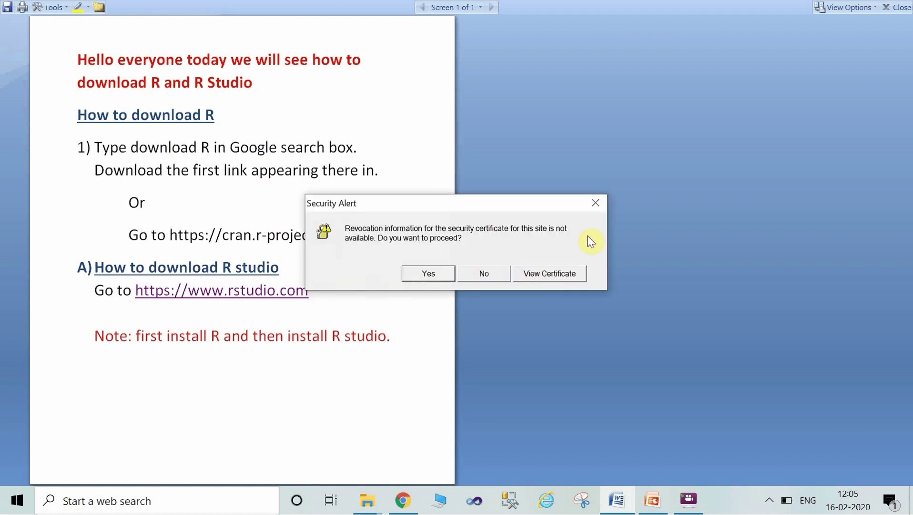
left_click(595, 203)
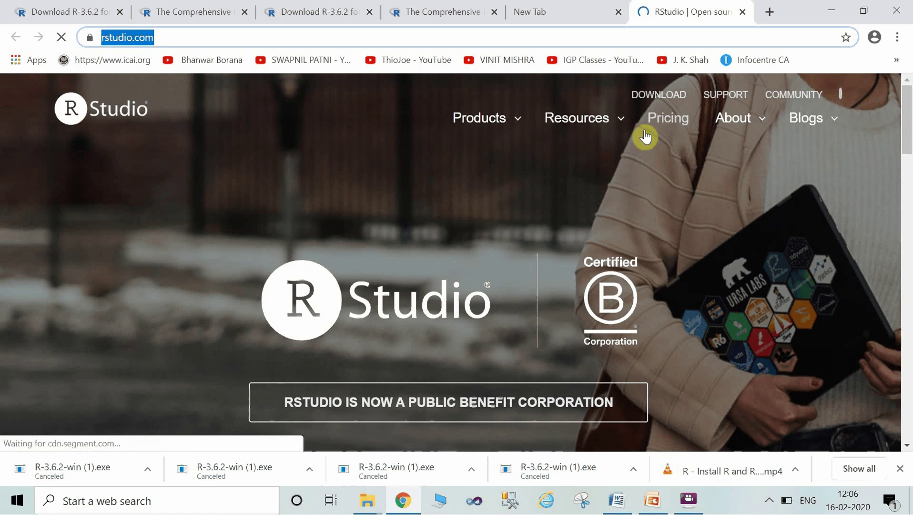
Open the Download page of the RStudio site and choose the free open-source RStudio Desktop version
left_click(584, 119)
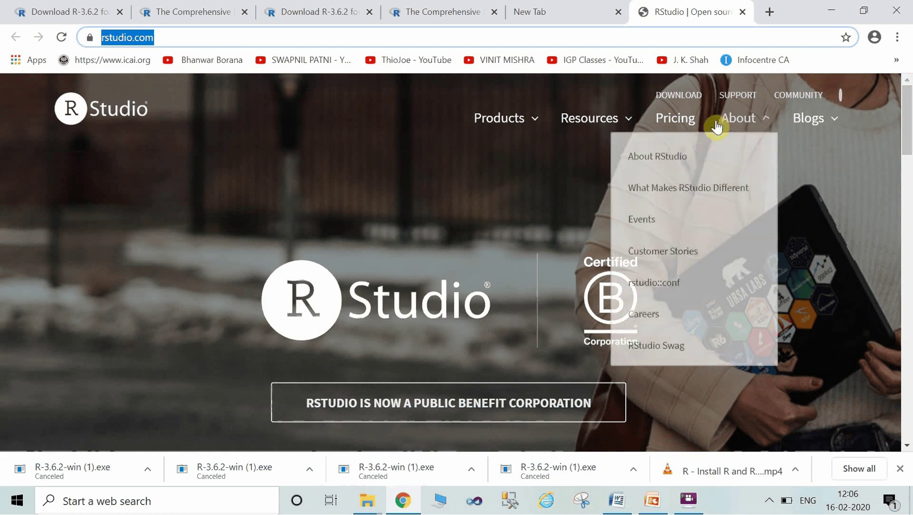
left_click(684, 95)
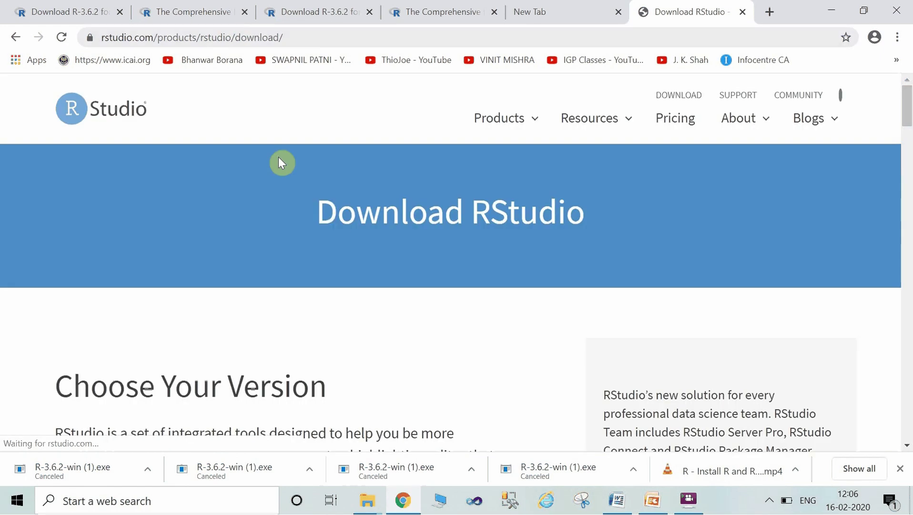
left_click(907, 445)
left_click(907, 445)
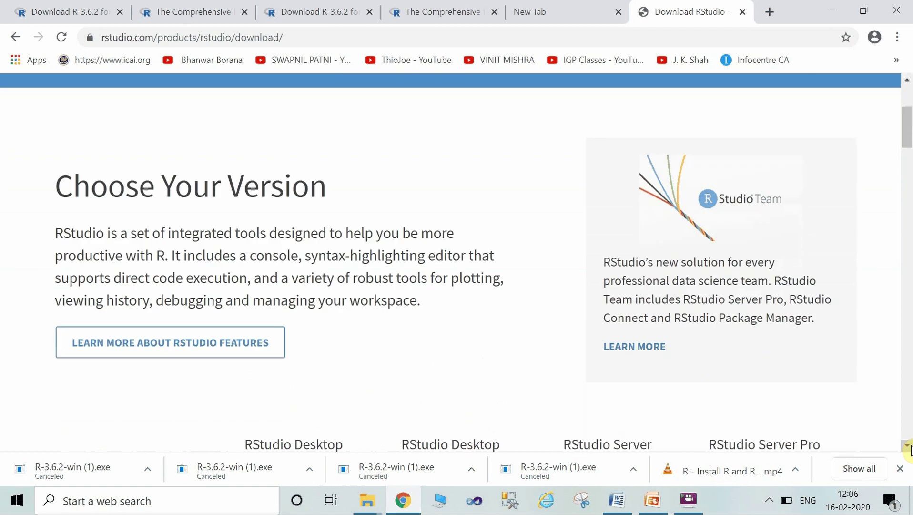
left_click(907, 445)
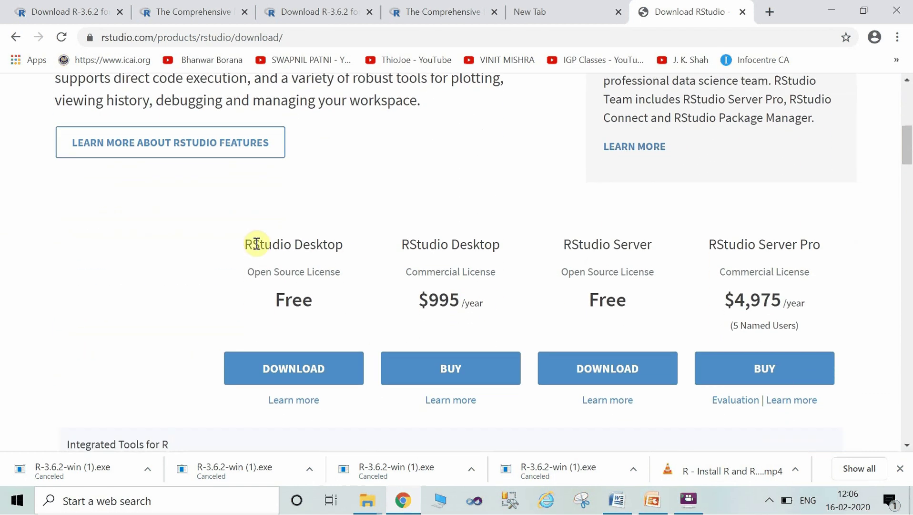
triple_click(256, 242)
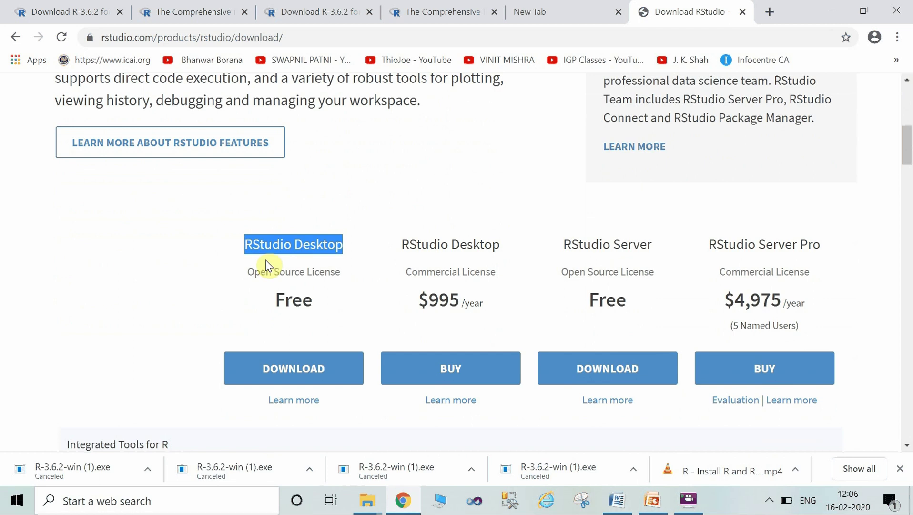
left_click(313, 369)
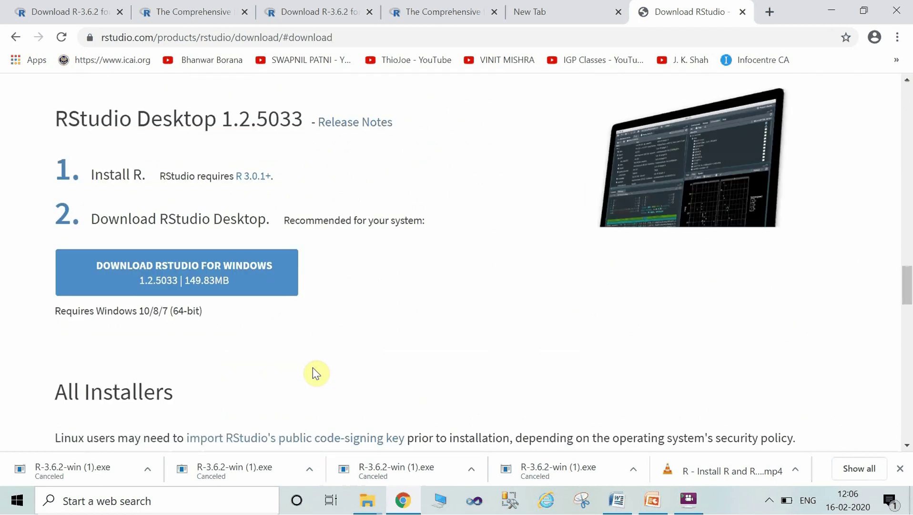
Start downloading RStudio Desktop 1.2.5033 for Windows
double_click(115, 173)
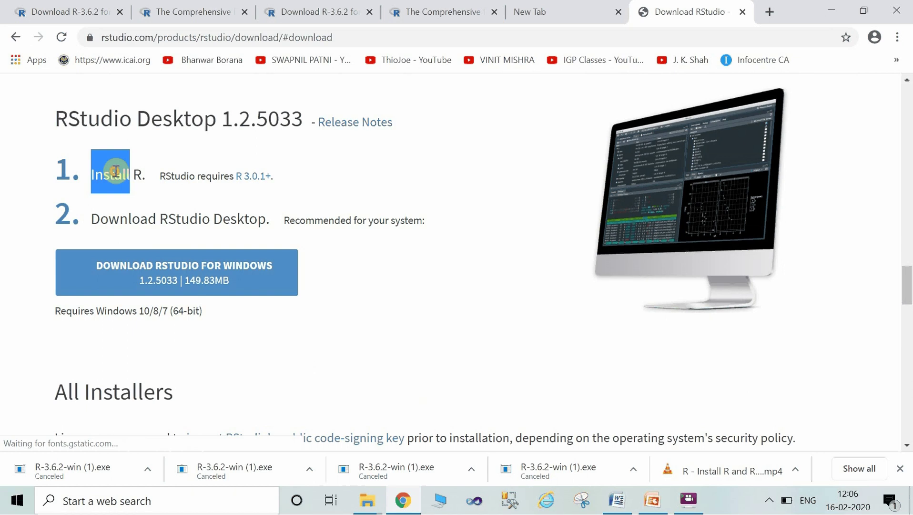
left_click(178, 225)
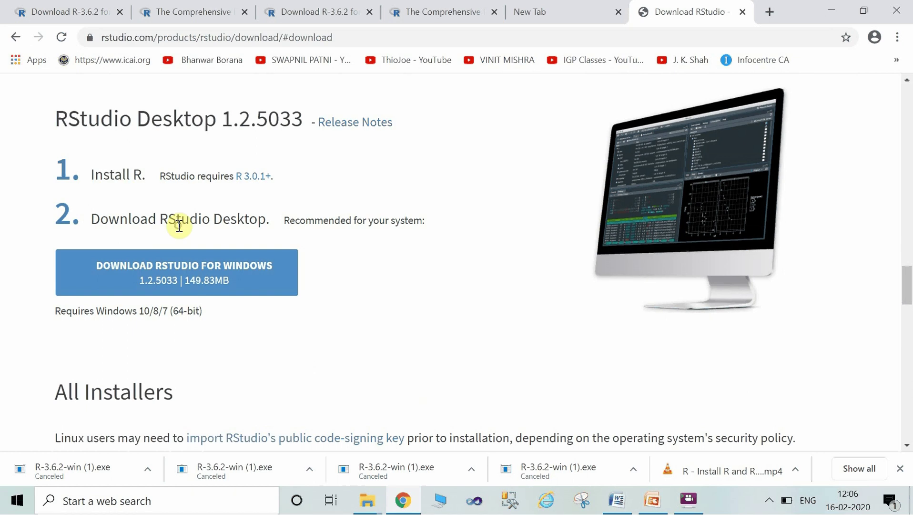
left_click(186, 282)
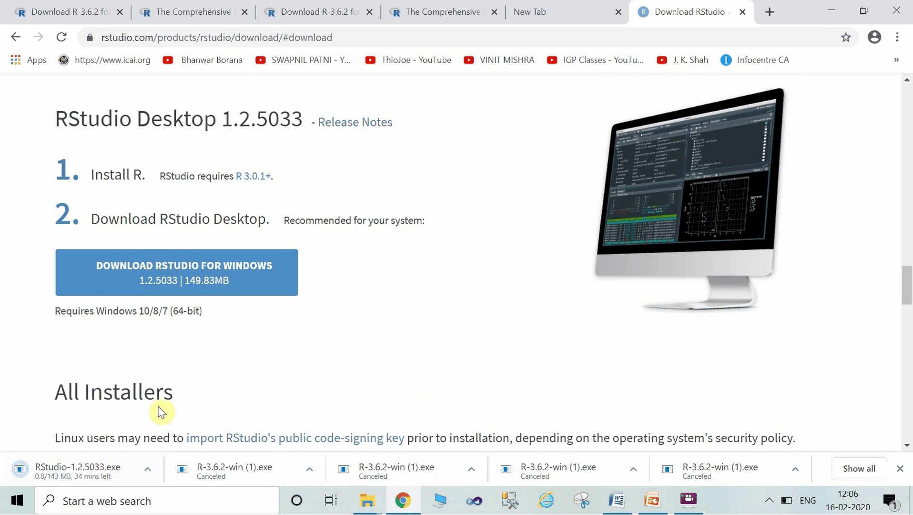
Switch to the Word document, leave full-screen reading, and add the line "While R studio is downloading lets install R first" below the note
left_click(618, 501)
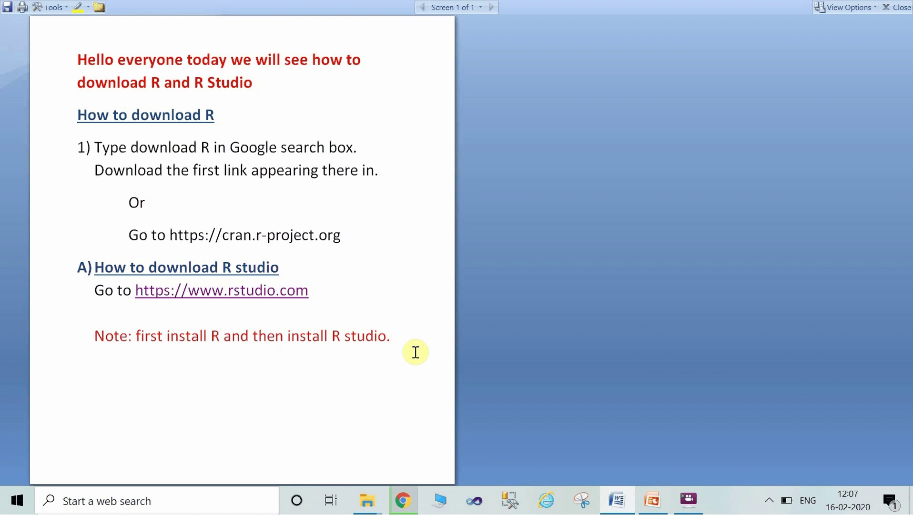
left_click(903, 10)
type("wi")
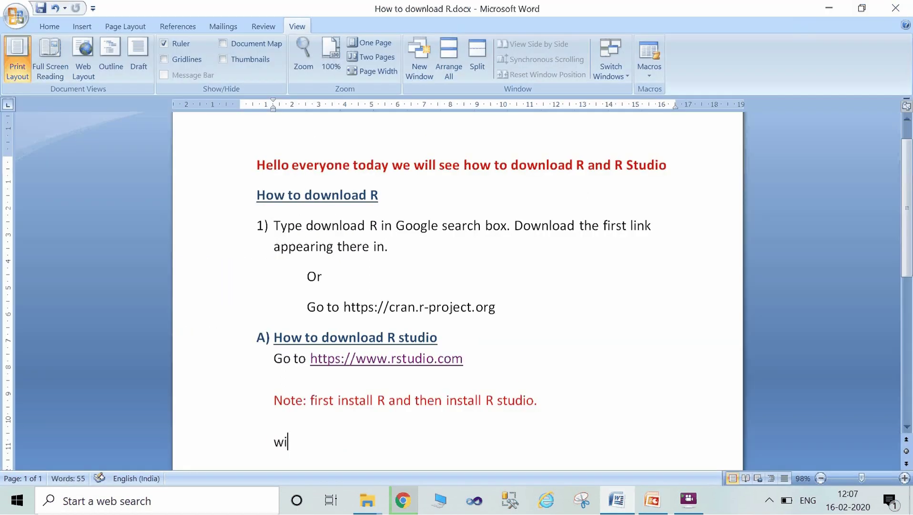
key("BackSpace")
type("hile  R studio")
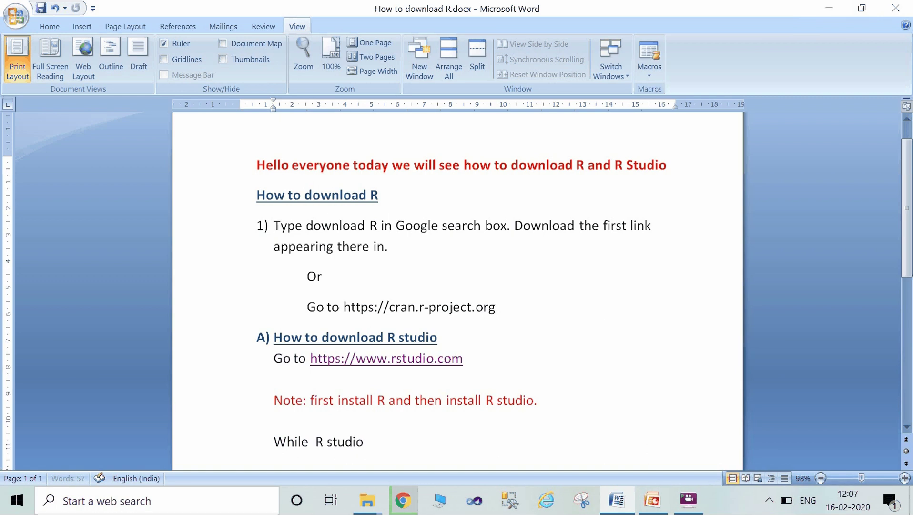
type("s downloading we")
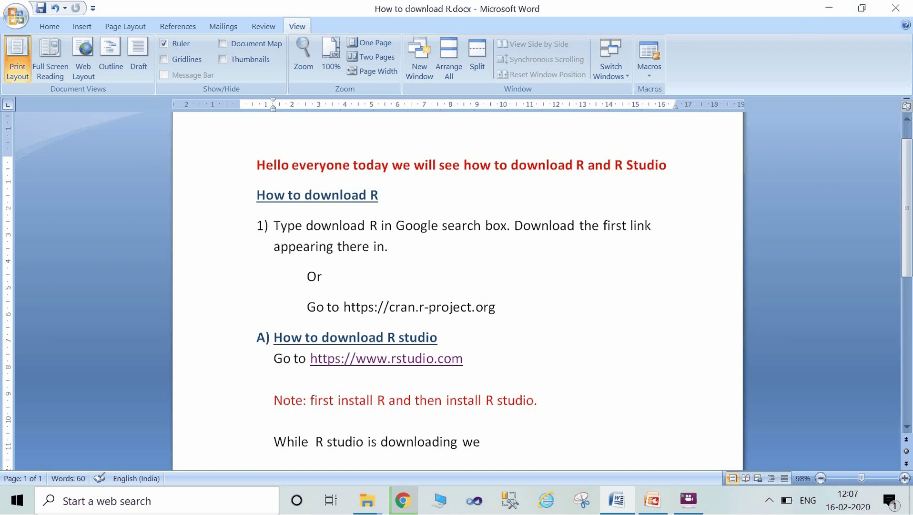
key("BackSpace")
key("BackSpace")
type("lets install R first")
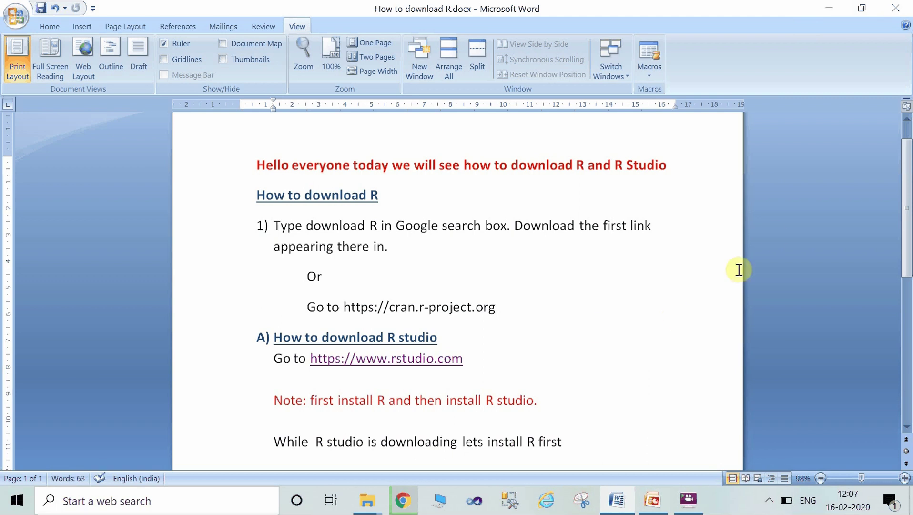
Get the Word and Chrome windows out of the way, launch R-3.6.2-win.exe from the Downloads folder, and allow it to run
left_click(829, 13)
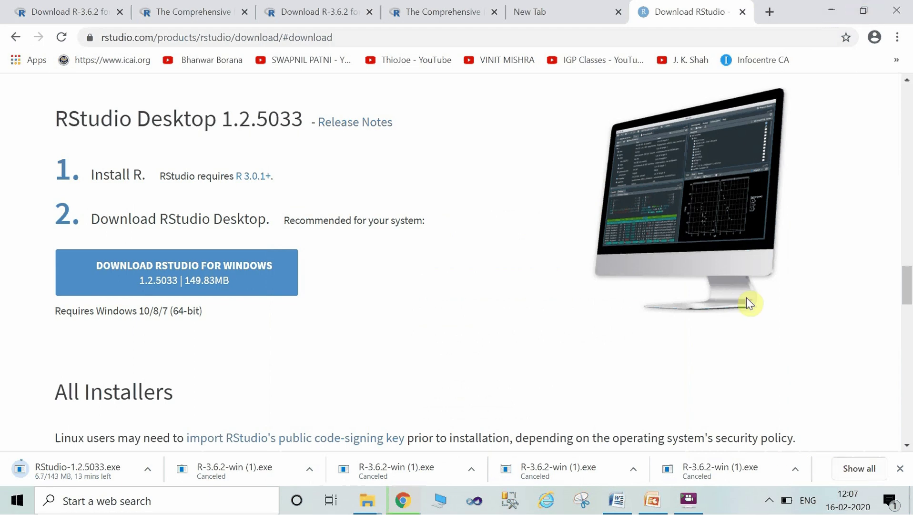
key("super+d")
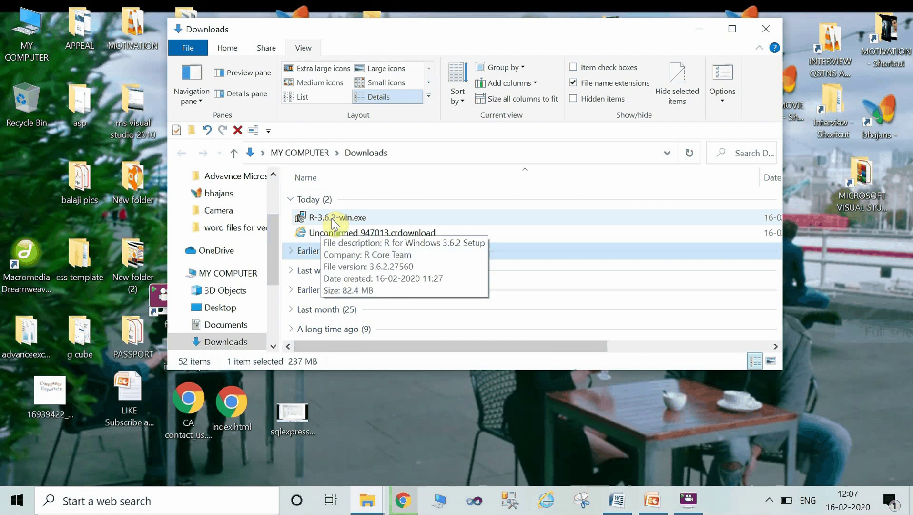
left_click(332, 218)
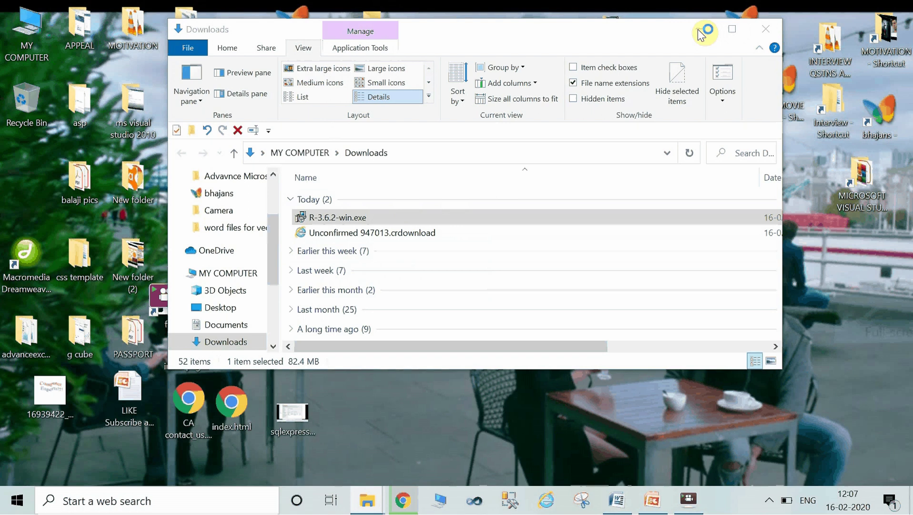
left_click(568, 332)
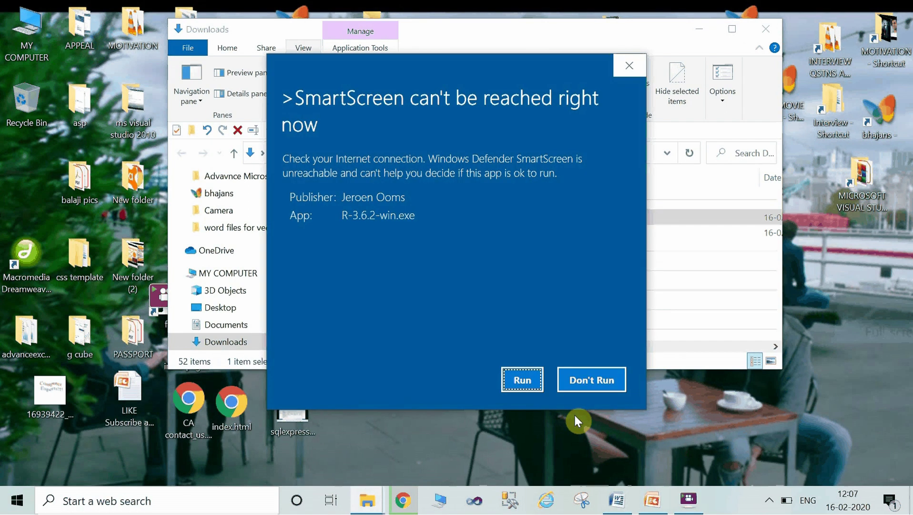
left_click(524, 383)
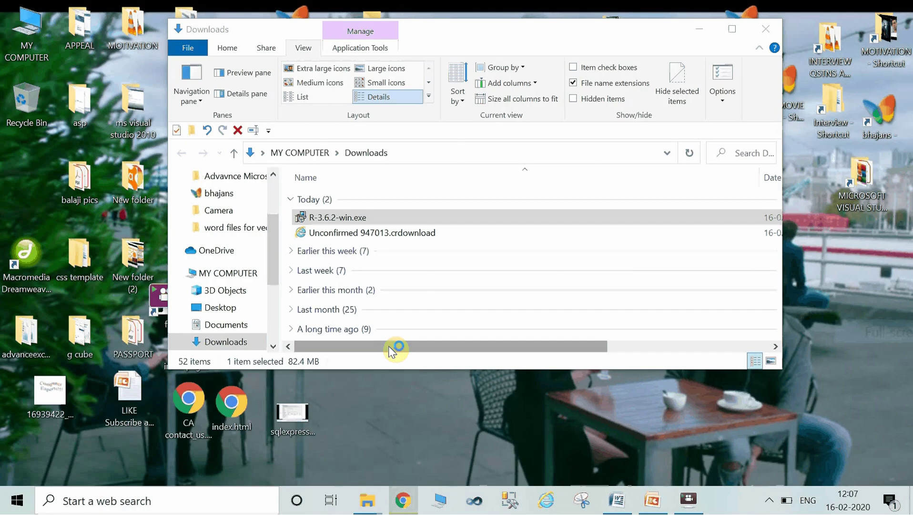
Start installing R for Windows 3.6.2 in English, accepting the default components, startup options, Start Menu folder R and additional tasks
left_click(474, 286)
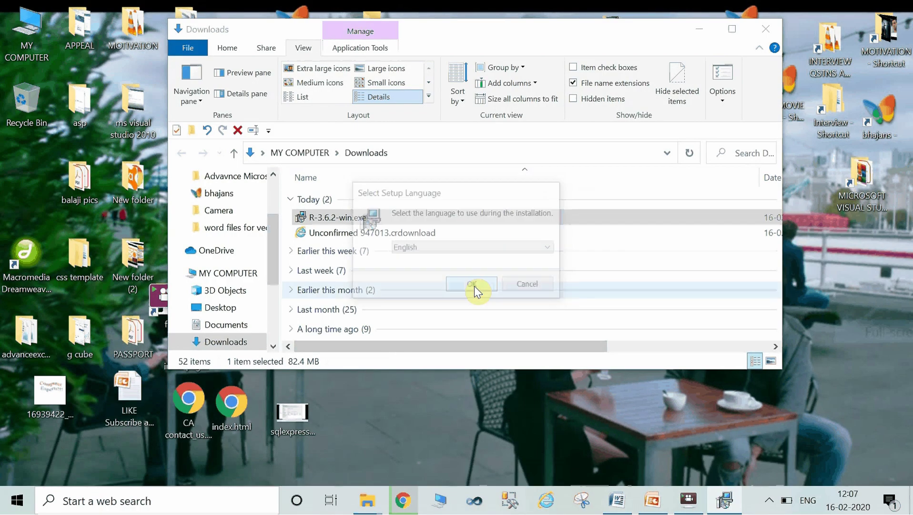
left_click(700, 30)
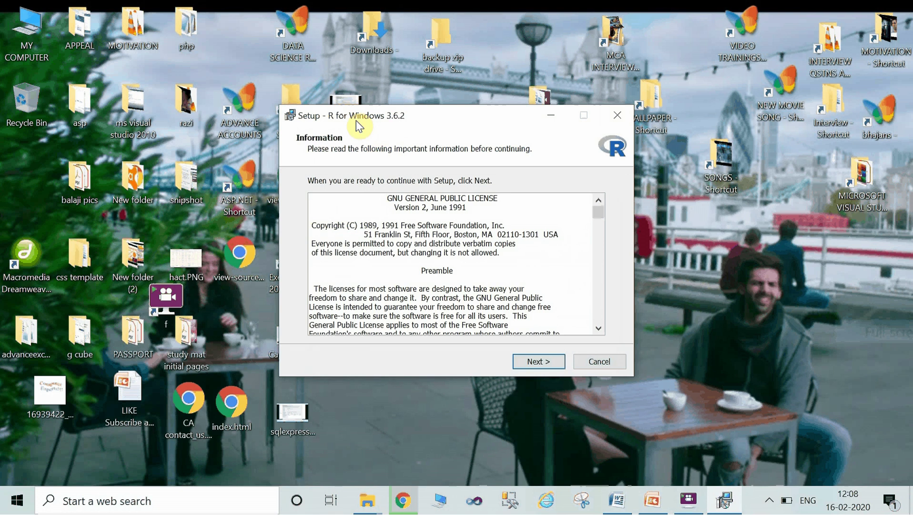
left_click(539, 365)
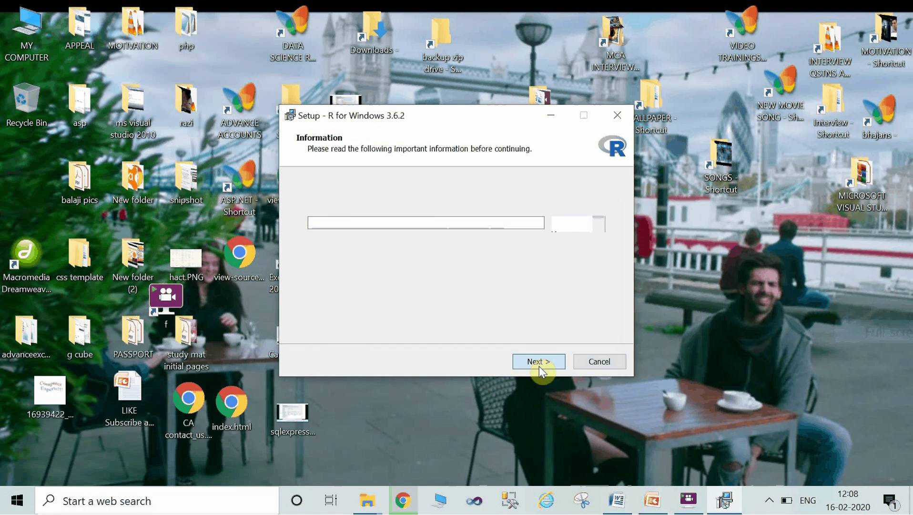
left_click(538, 362)
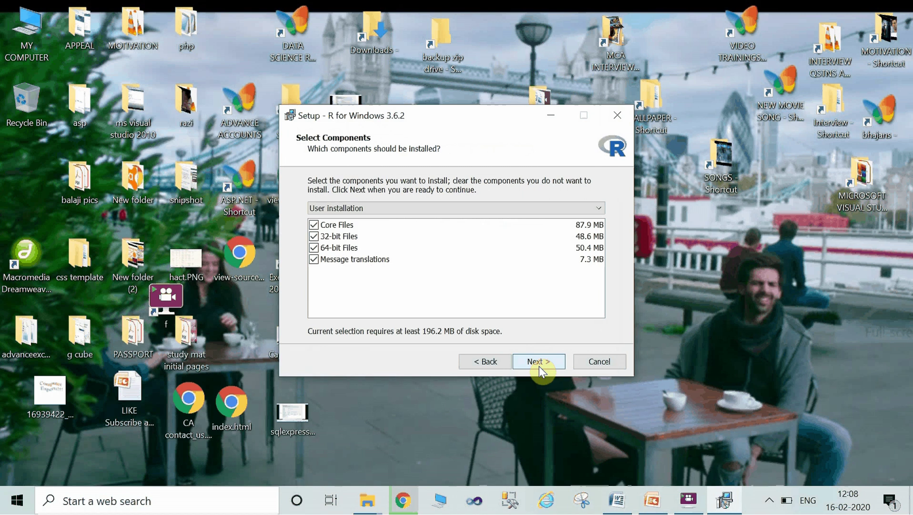
left_click(539, 366)
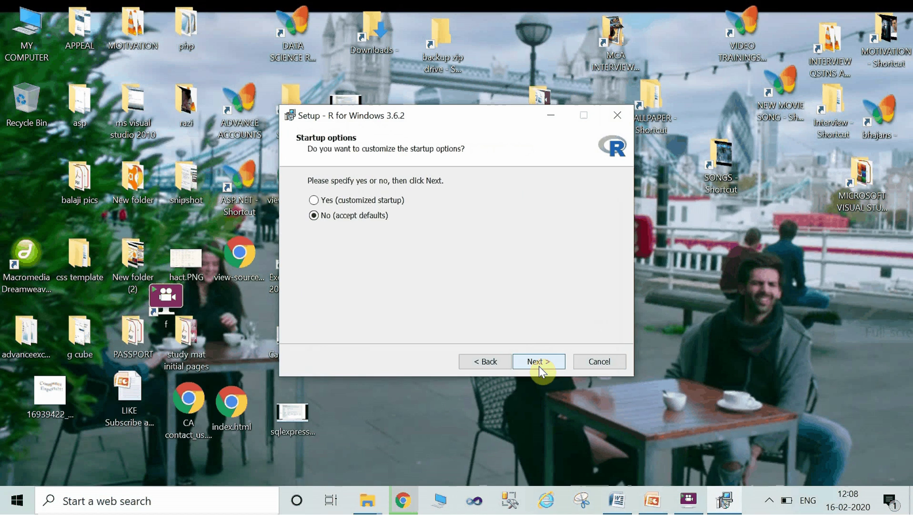
left_click(539, 366)
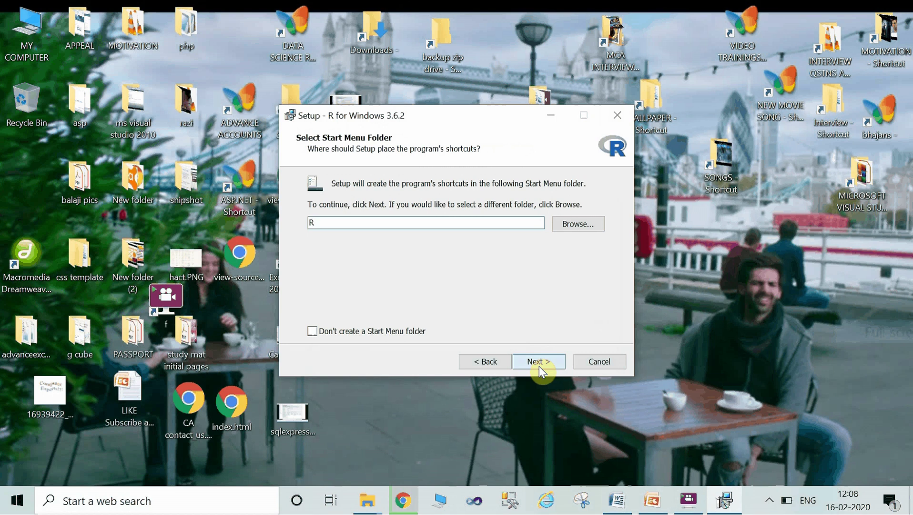
left_click(539, 366)
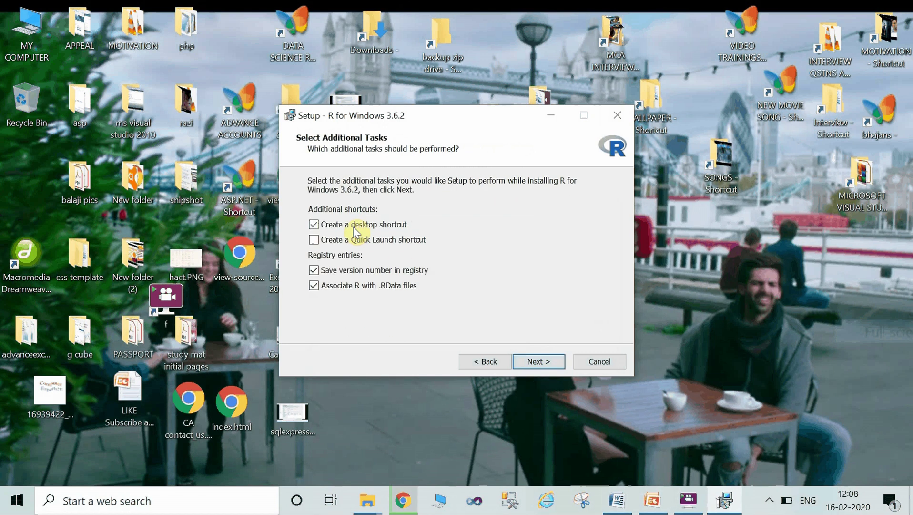
left_click(549, 367)
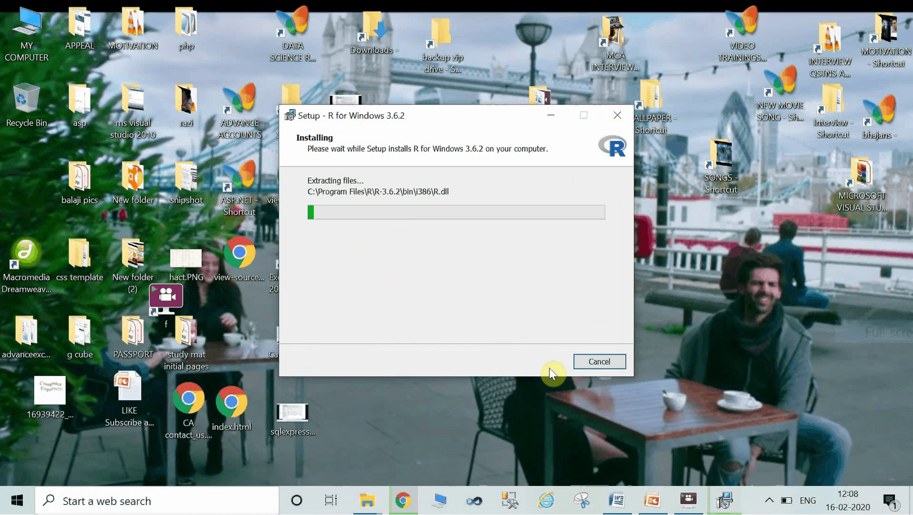
Check the RStudio download in Chrome, return to the R for Windows 3.6.2 setup, and finish it
left_click(408, 501)
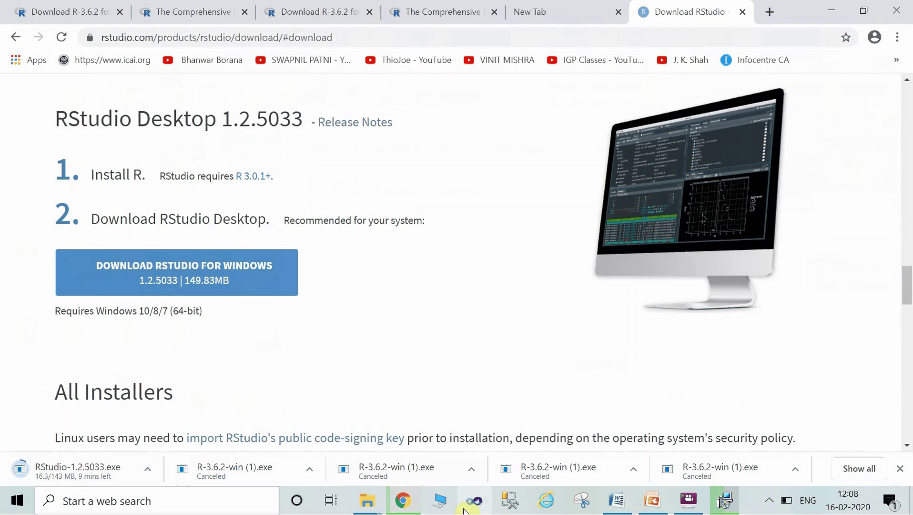
key("super+d")
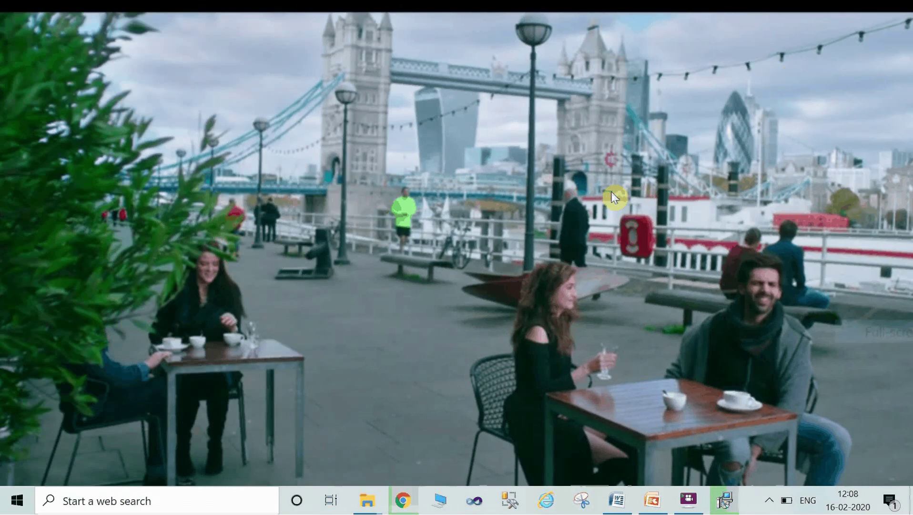
left_click(725, 500)
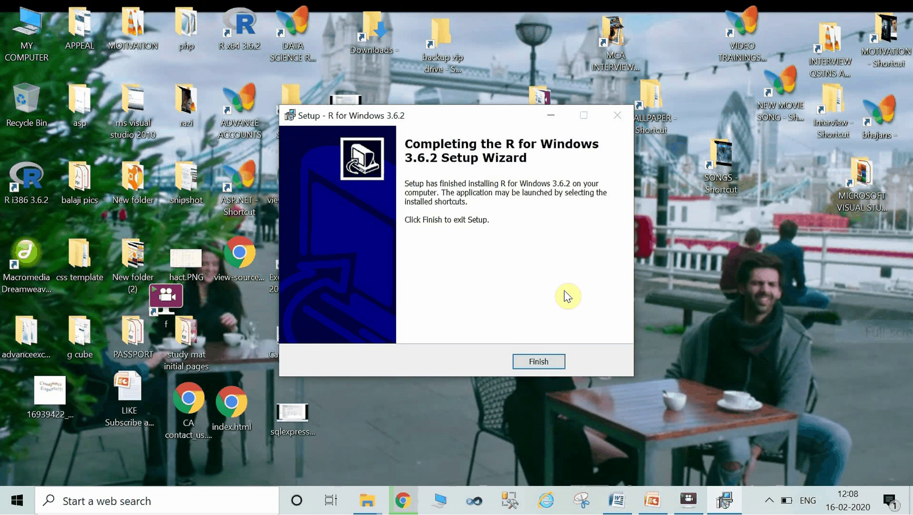
left_click(543, 363)
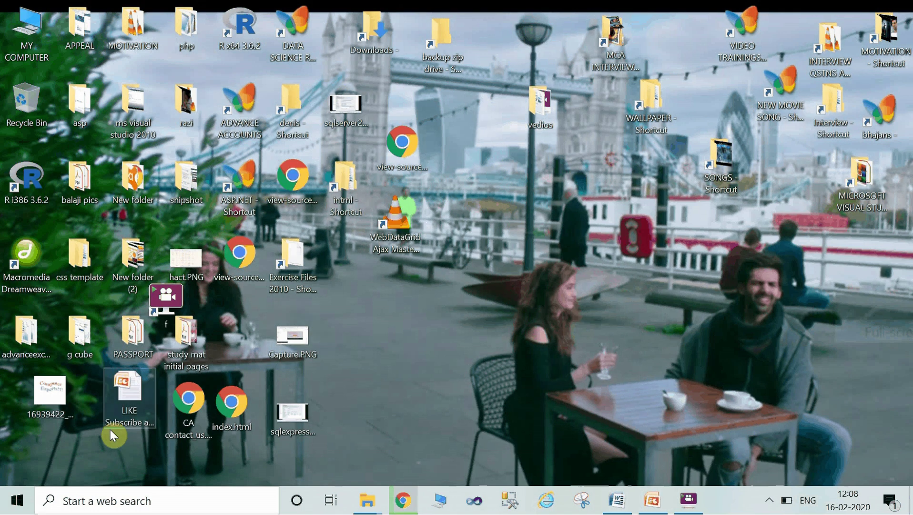
Check the Start menu for the newly installed R 3.6.2 entries and launch the 64-bit R console
left_click(19, 506)
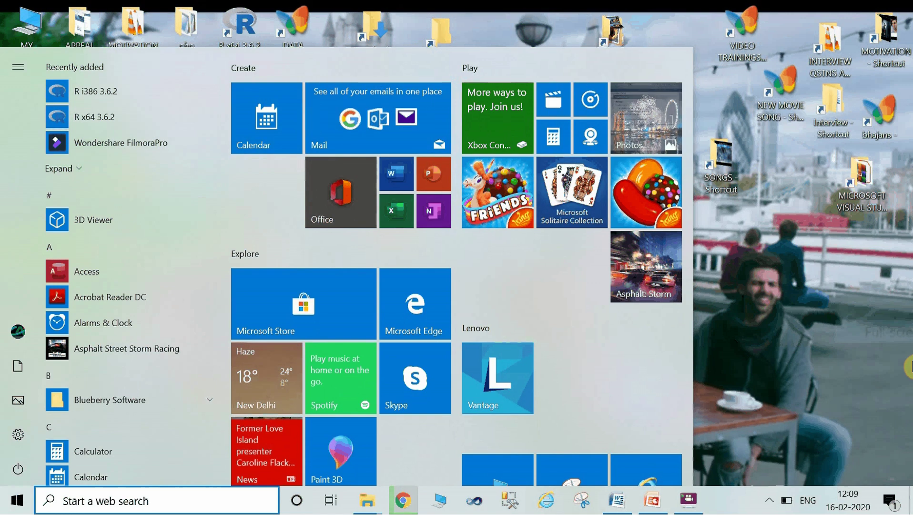
left_click(789, 357)
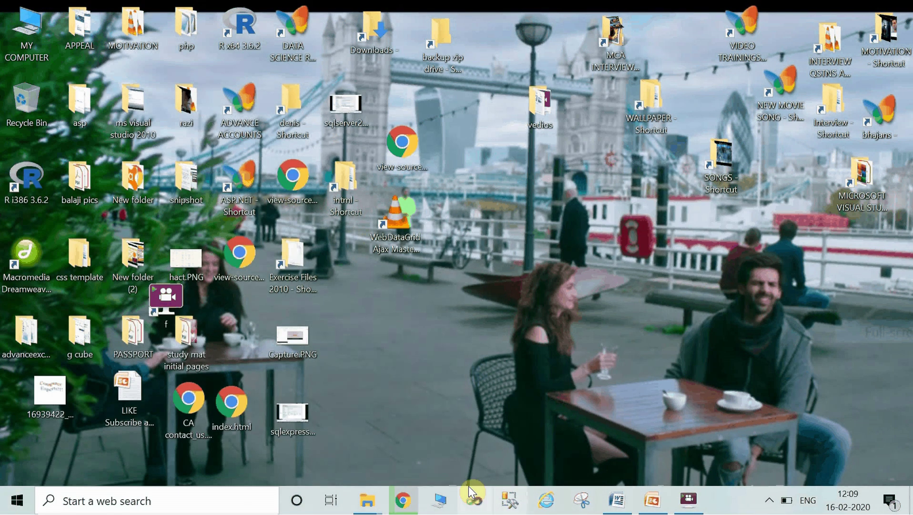
left_click(404, 502)
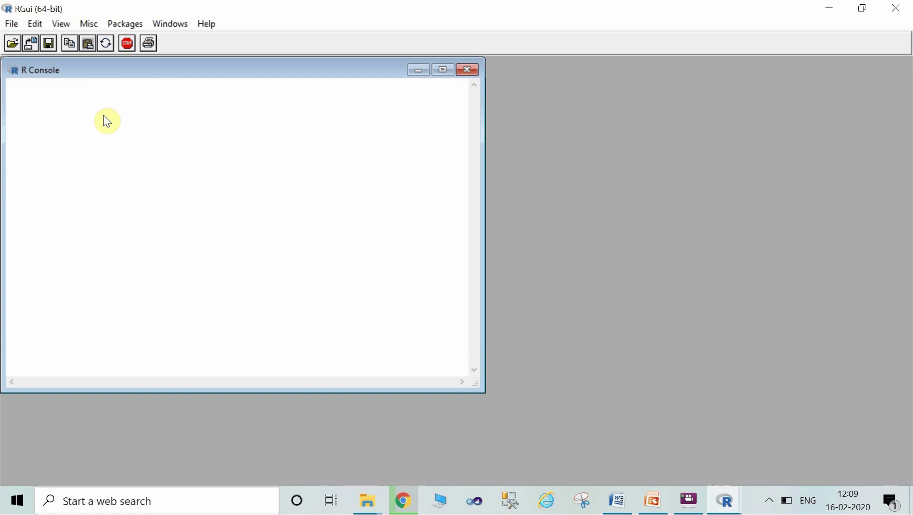
Switch to the Word document and add the line "See now r is installed." below the line about installing R first
left_click(624, 506)
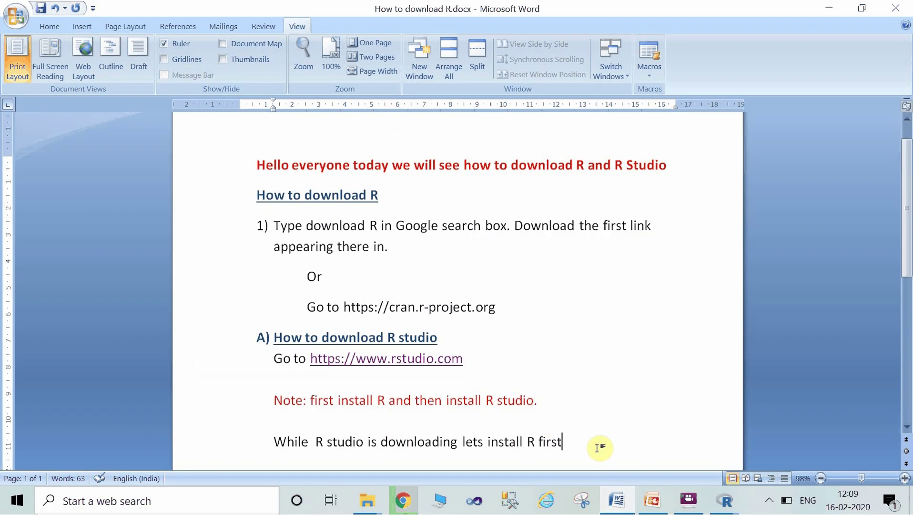
key("Return")
type("see")
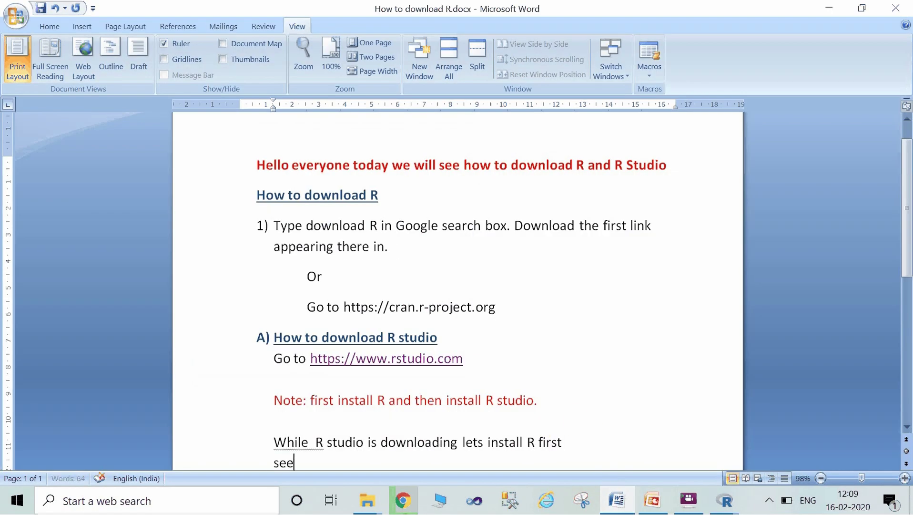
type(" now r")
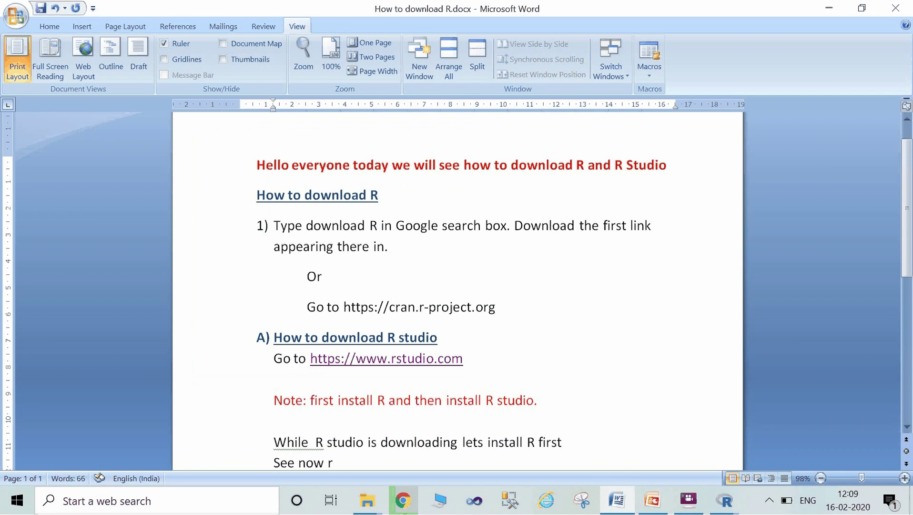
type(" i")
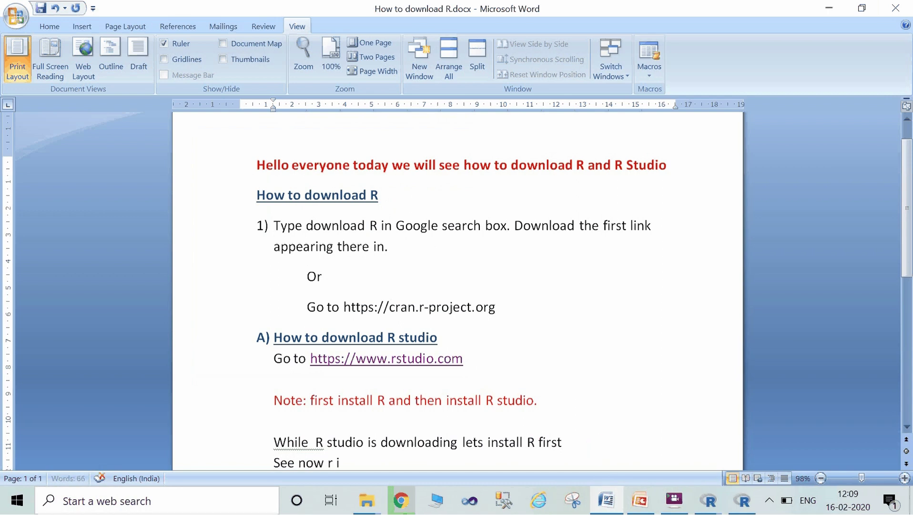
type("s install")
key("Num_Lock")
key("BackSpace")
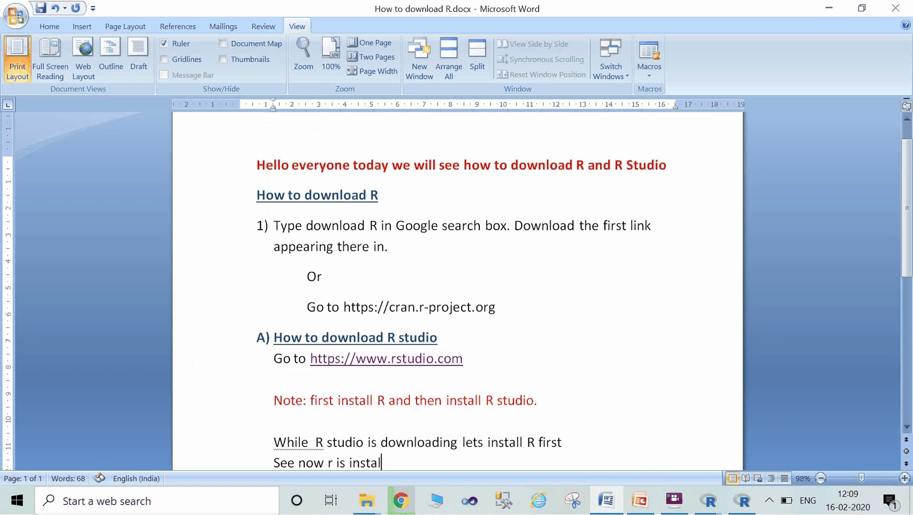
type("led.")
key("Return")
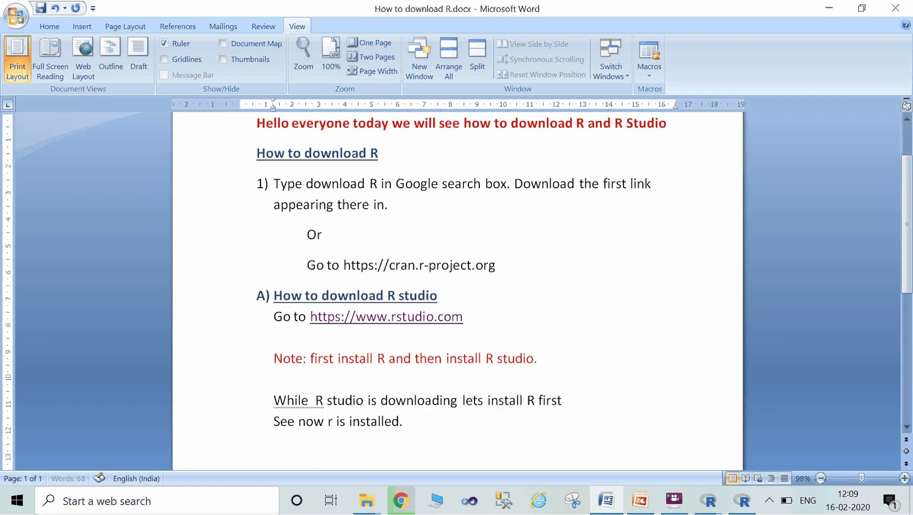
type("wa")
key("BackSpace")
key("BackSpace")
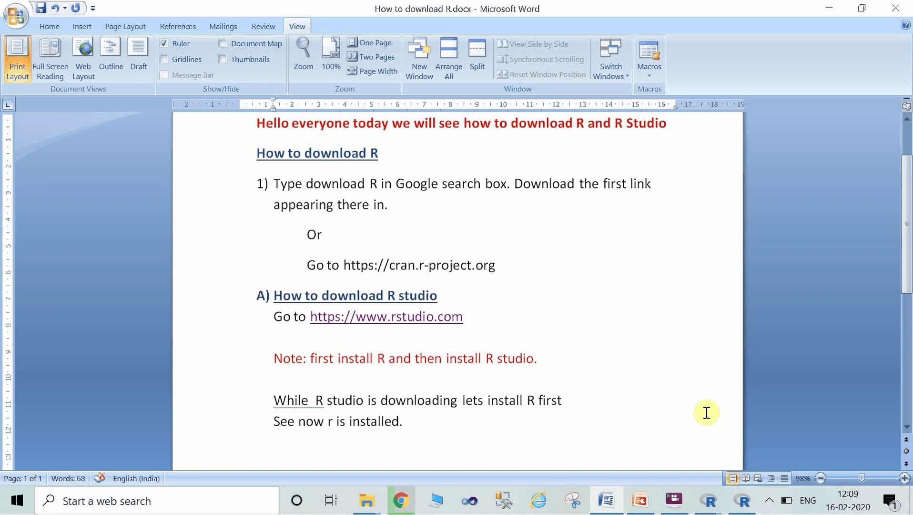
Check the RStudio download in Chrome, return to the Word document, and add the line "R studio is getting downloaded lets wait."
left_click(608, 502)
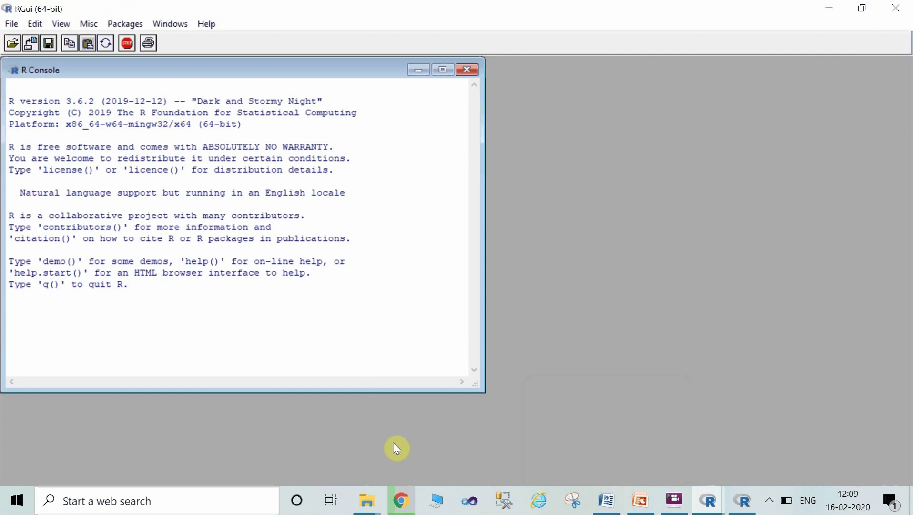
left_click(401, 501)
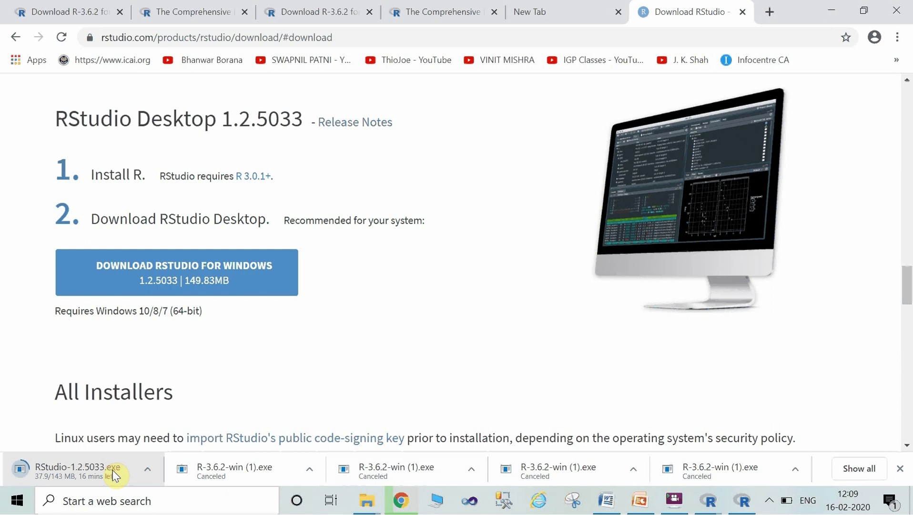
mouse_move(620, 505)
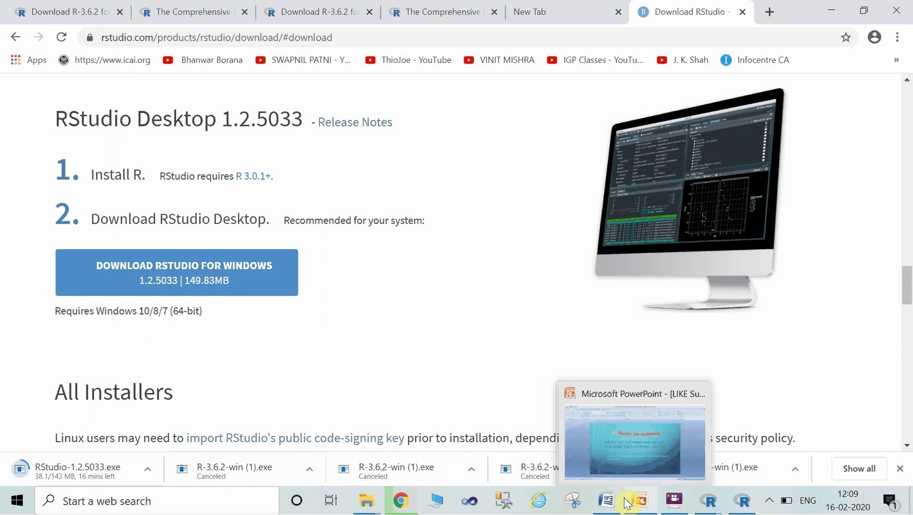
left_click(609, 504)
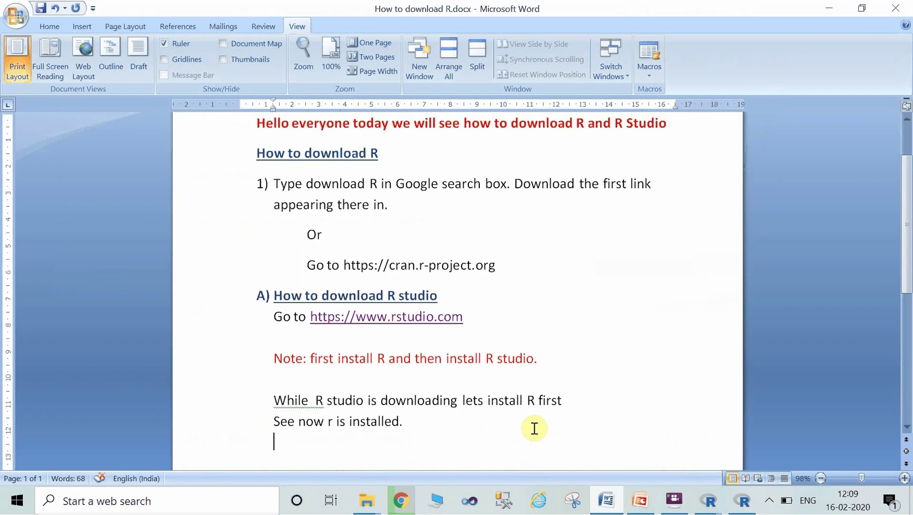
type("R stu")
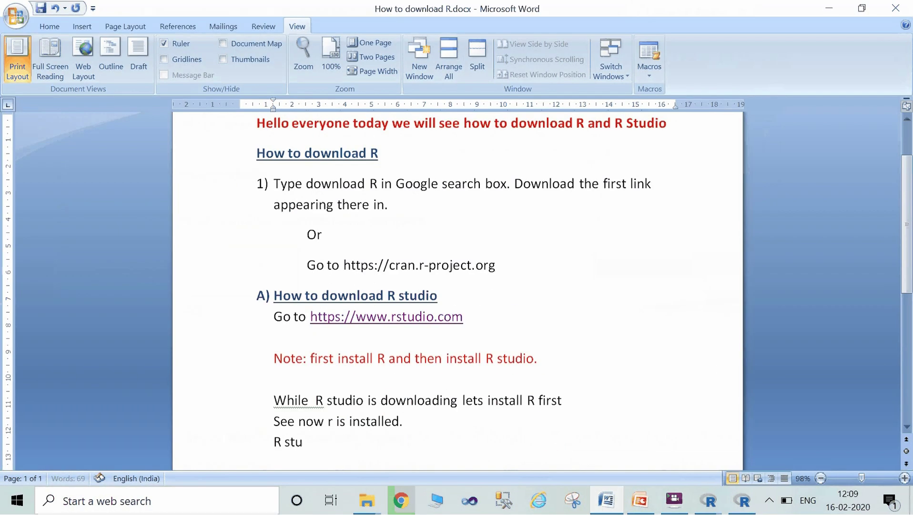
type("dio is get")
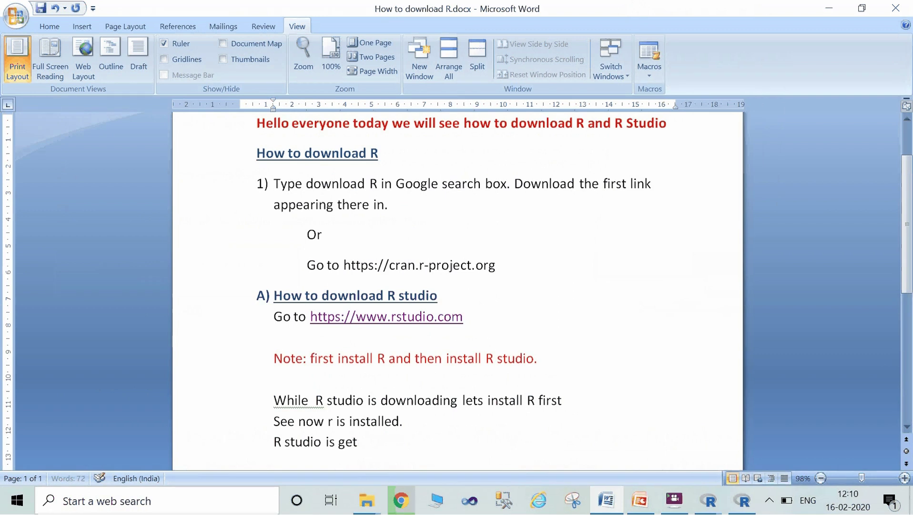
type("ting dow")
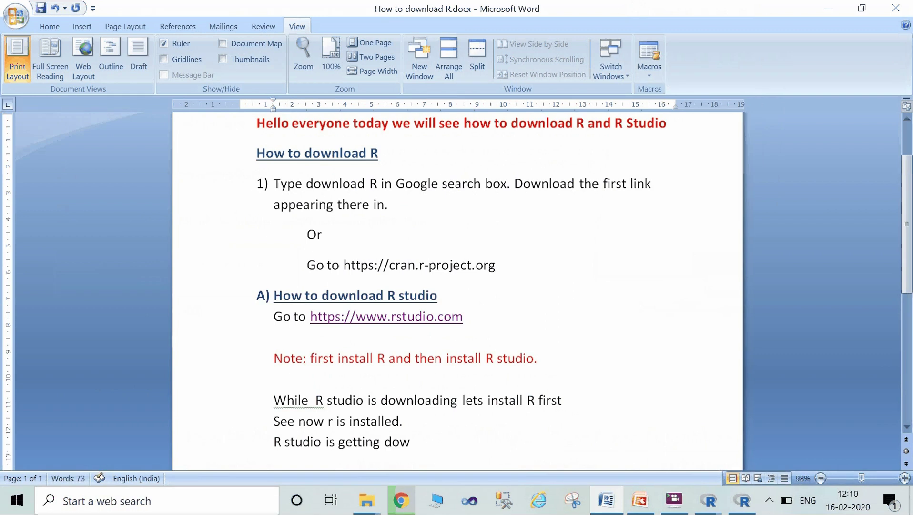
type("nloaded let")
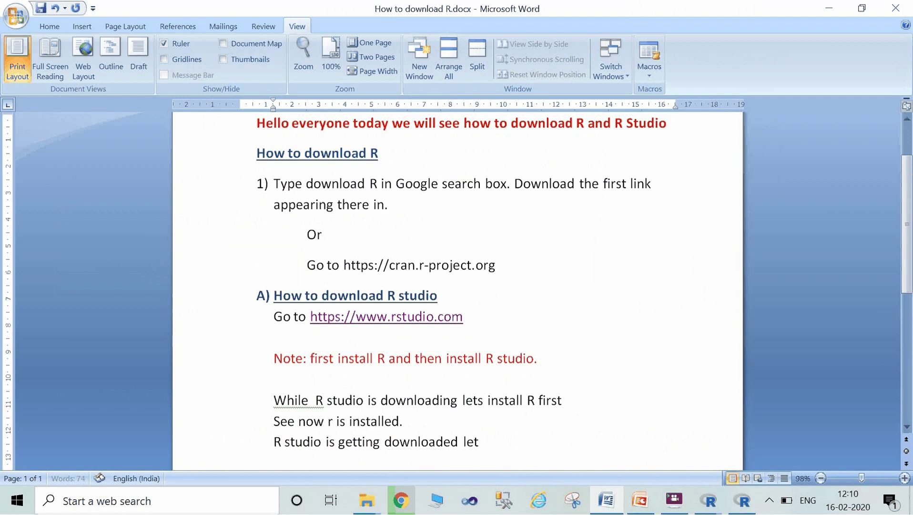
type("s wait.")
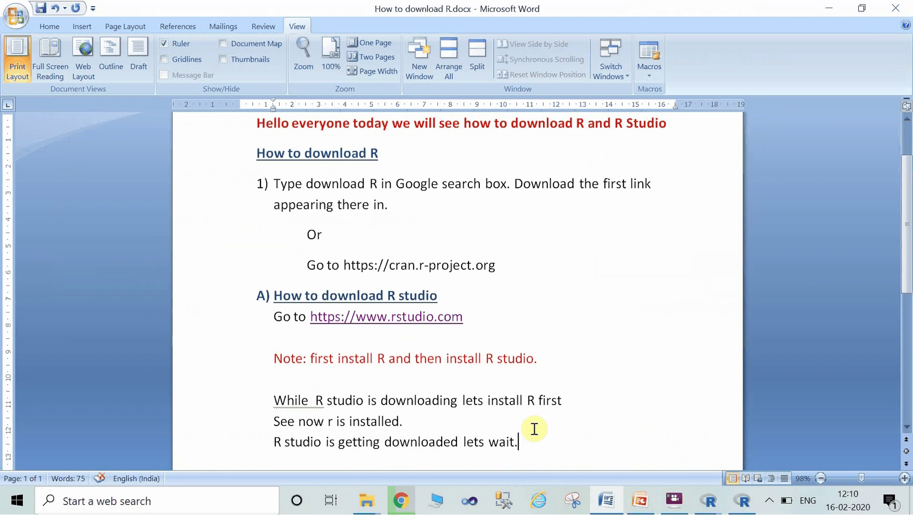
key("BackSpace")
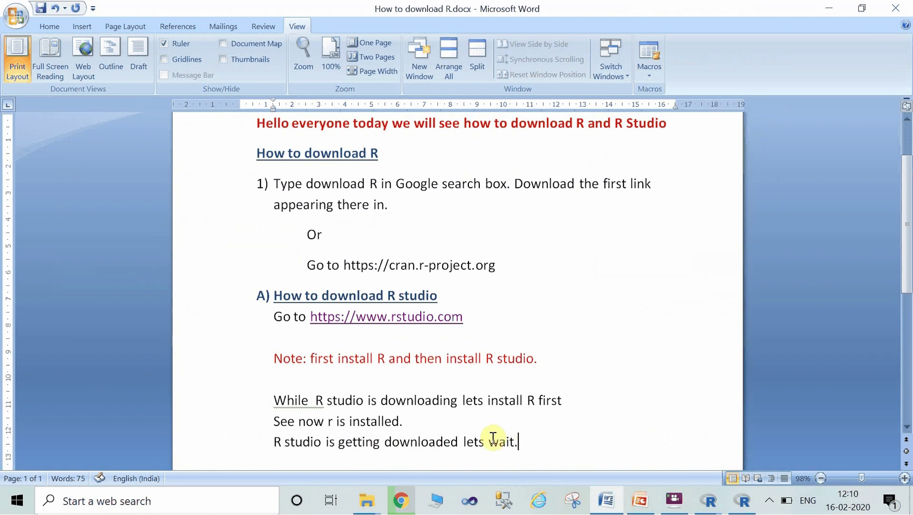
Check the RStudio download in Chrome, and switch to the 32-bit RGui to read the console's startup message
left_click(401, 500)
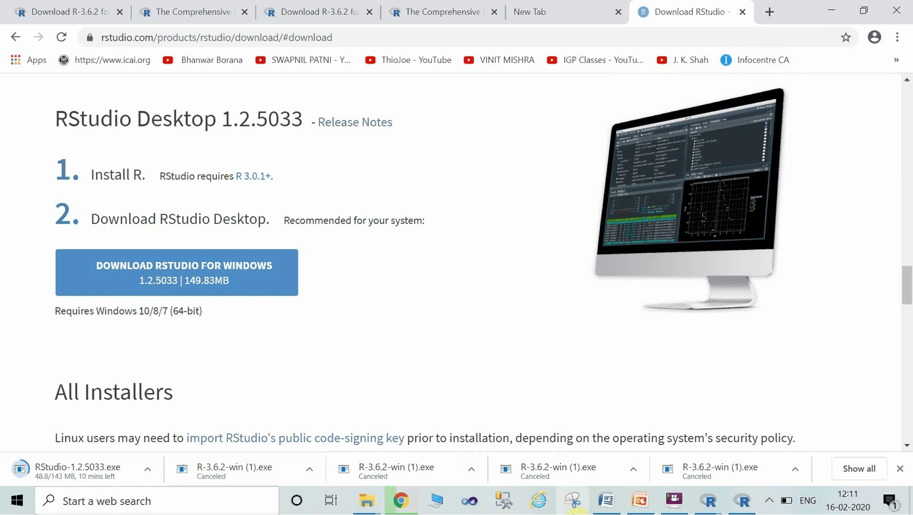
left_click(742, 501)
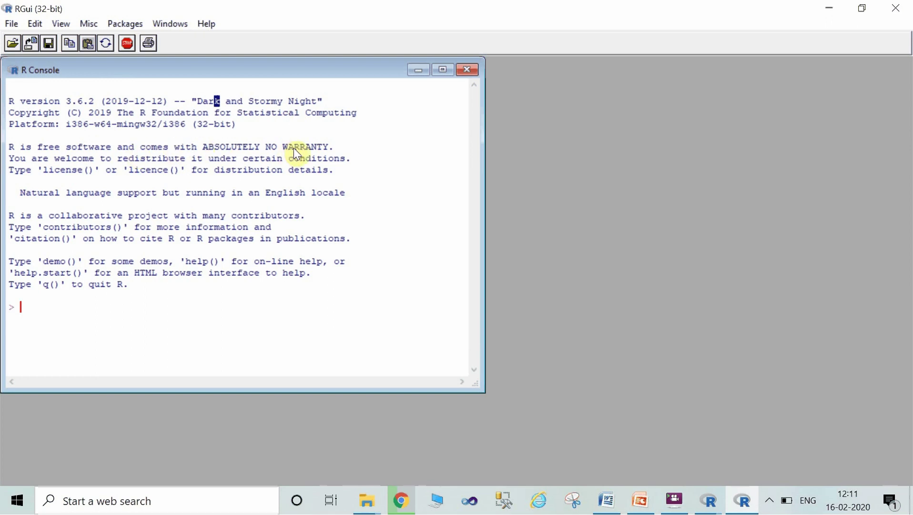
left_click(164, 159)
left_click_drag(164, 158, 166, 158)
Create a new script in RGui containing the text "here you can type your script"
left_click(11, 23)
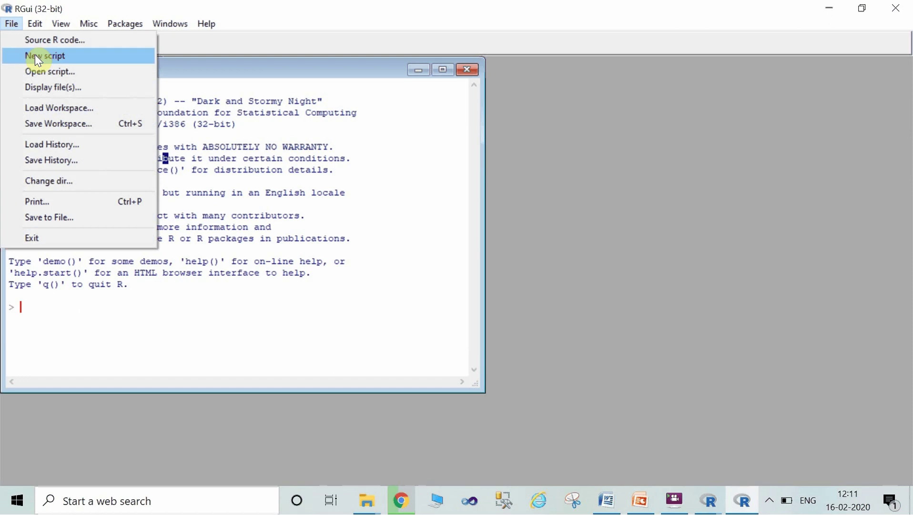
left_click(37, 57)
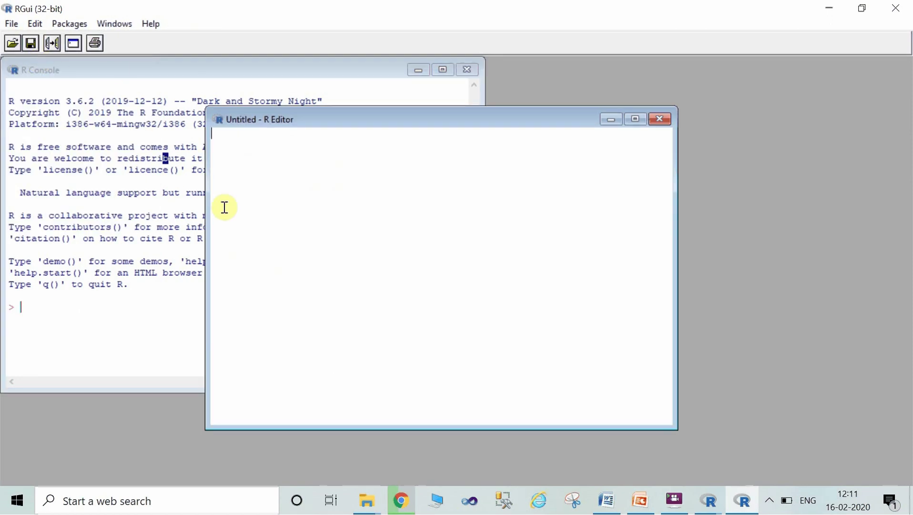
type("here you can t")
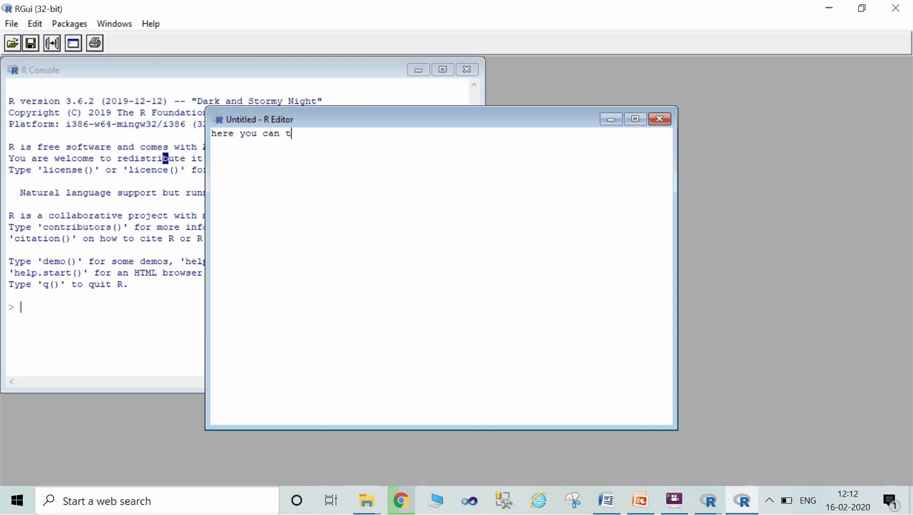
type("ype your script")
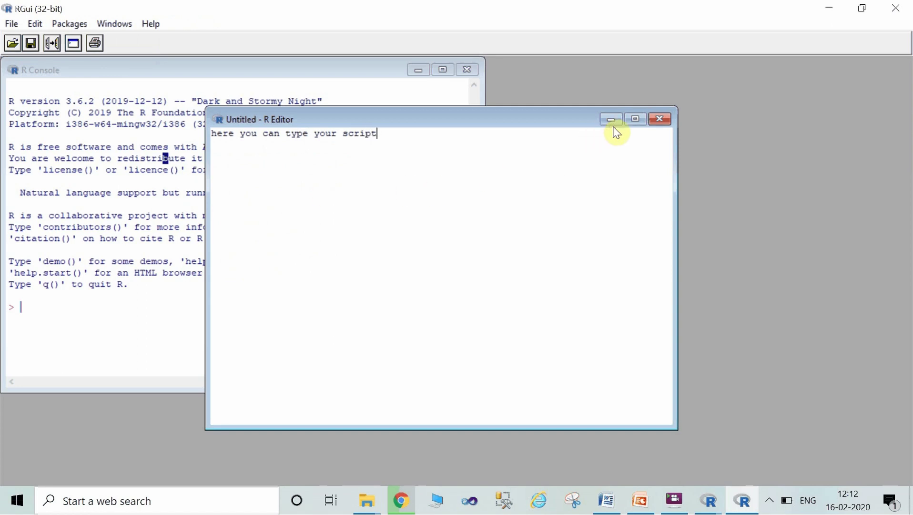
Check the RStudio download in Chrome, return to the 32-bit RGui, add a period to the script text, and close the script without saving
left_click(402, 501)
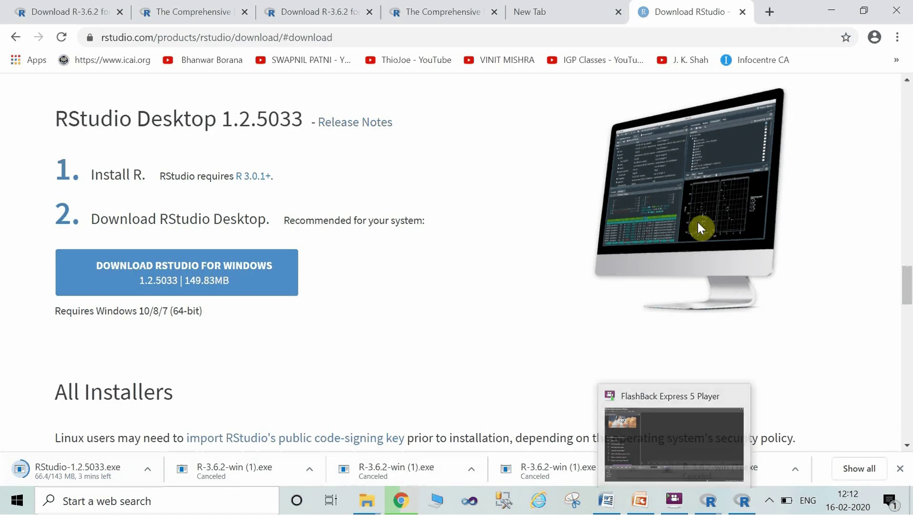
left_click(742, 500)
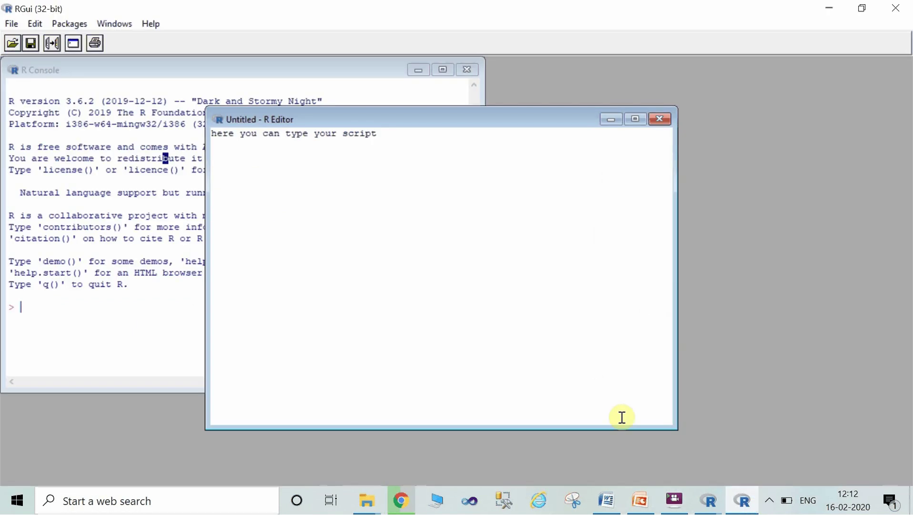
type(".")
left_click(667, 121)
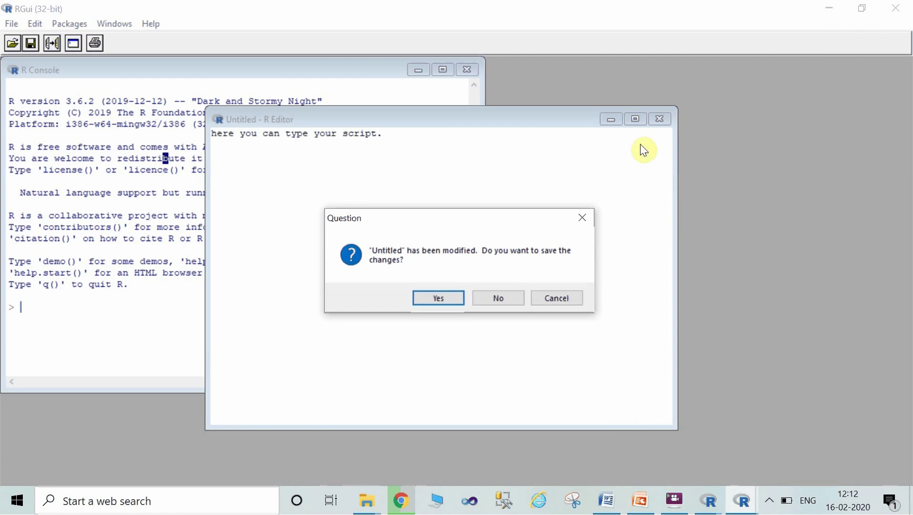
left_click(510, 302)
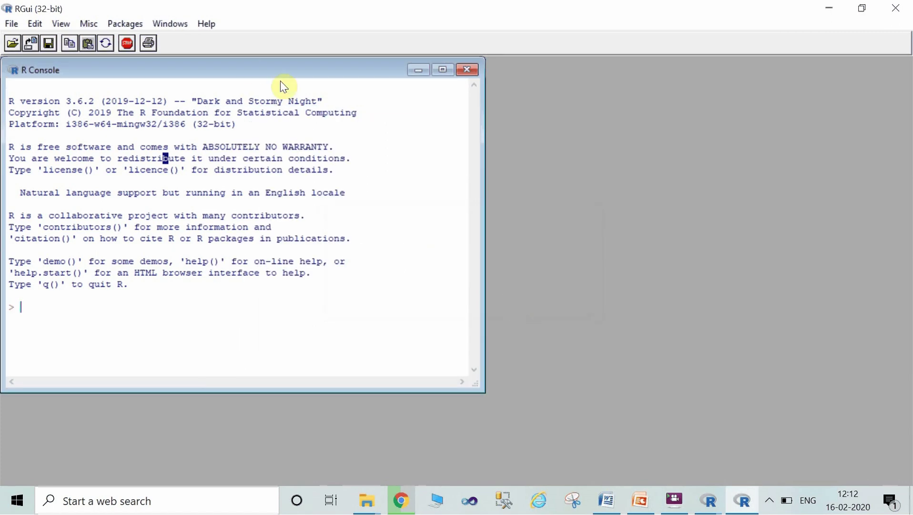
View R's version information in the About dialog, dismiss it, and look over the commands for loading, installing and updating packages
left_click(172, 24)
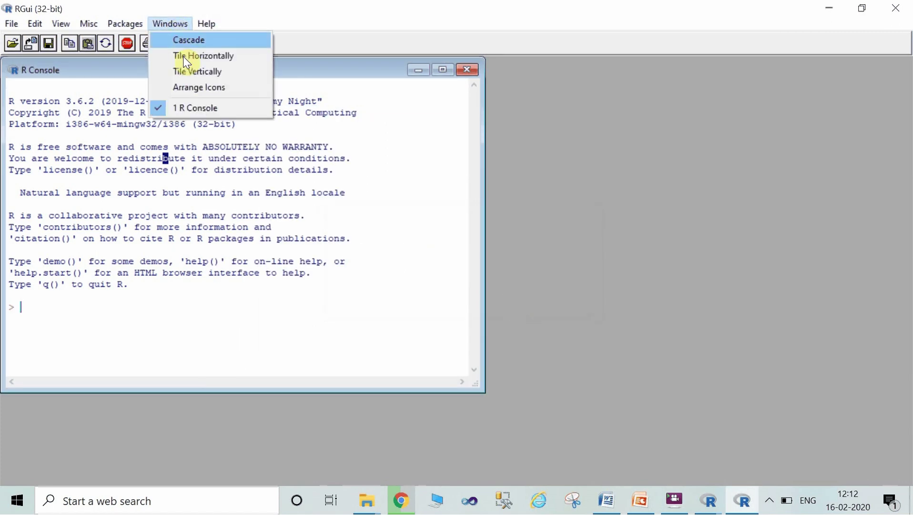
mouse_move(215, 24)
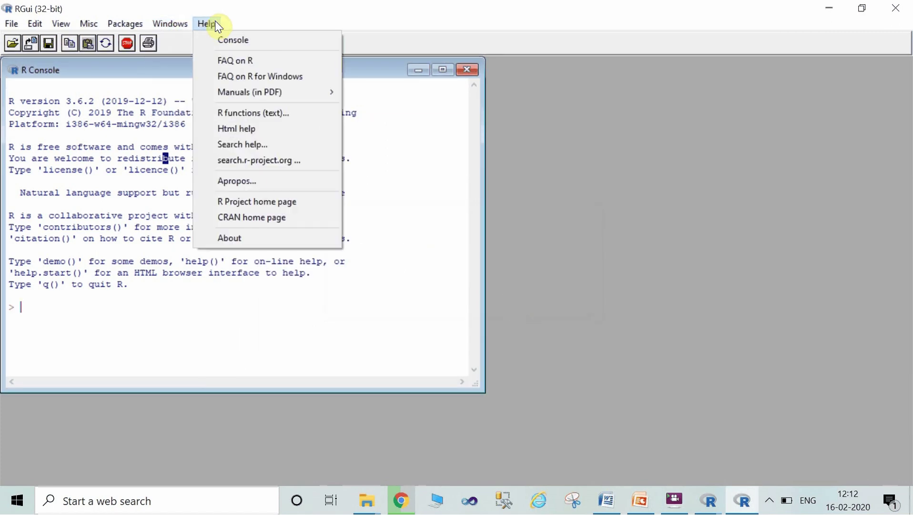
left_click(268, 236)
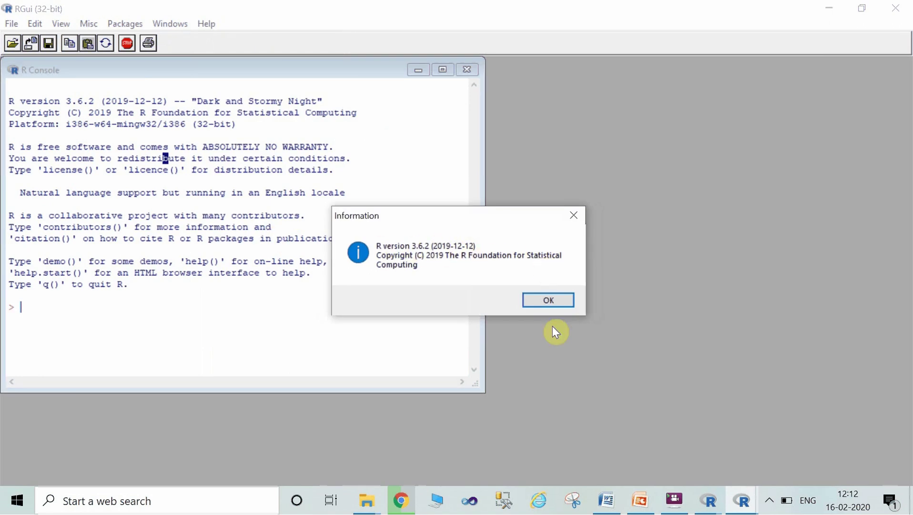
left_click(561, 303)
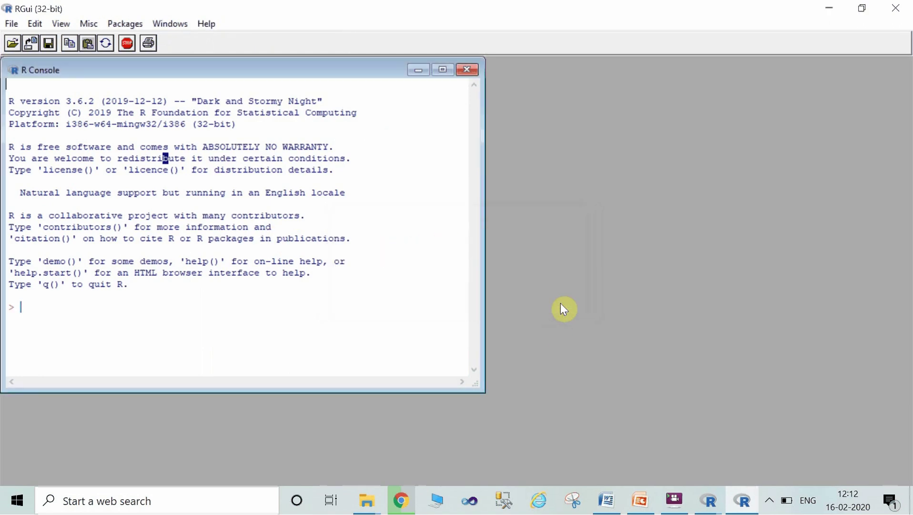
left_click(127, 27)
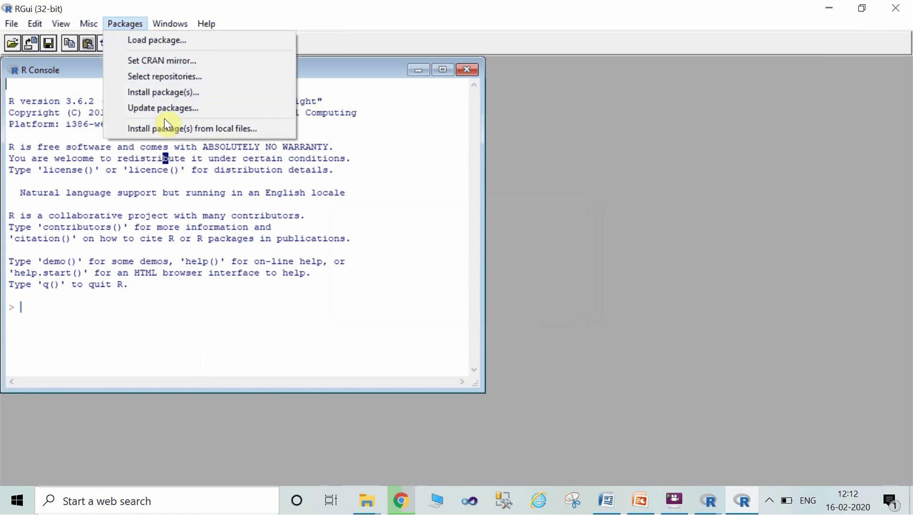
mouse_move(65, 27)
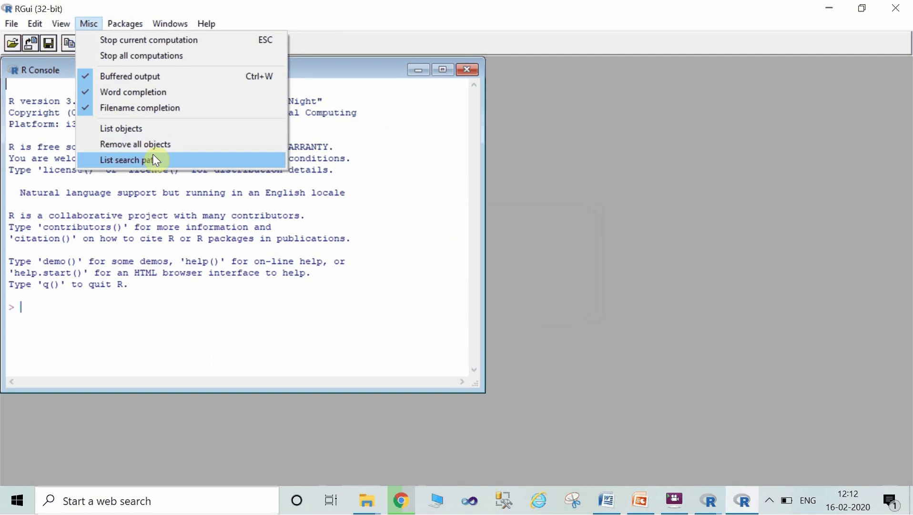
mouse_move(34, 24)
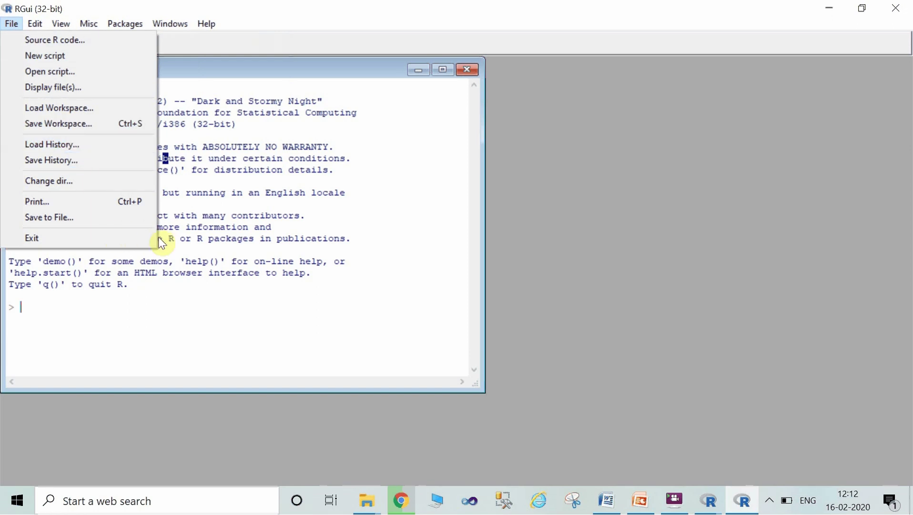
left_click(214, 316)
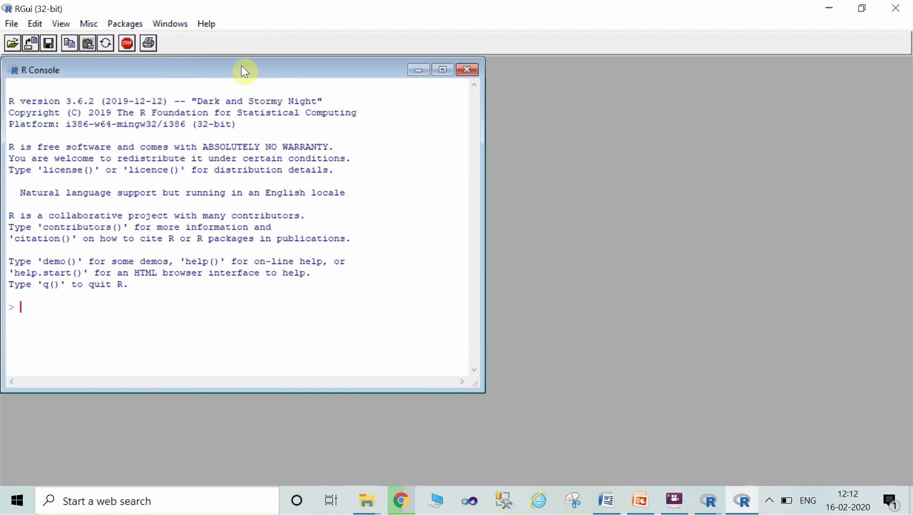
Open R's FAQ on R for Windows from the help resources, using Google Chrome to display it
left_click(215, 25)
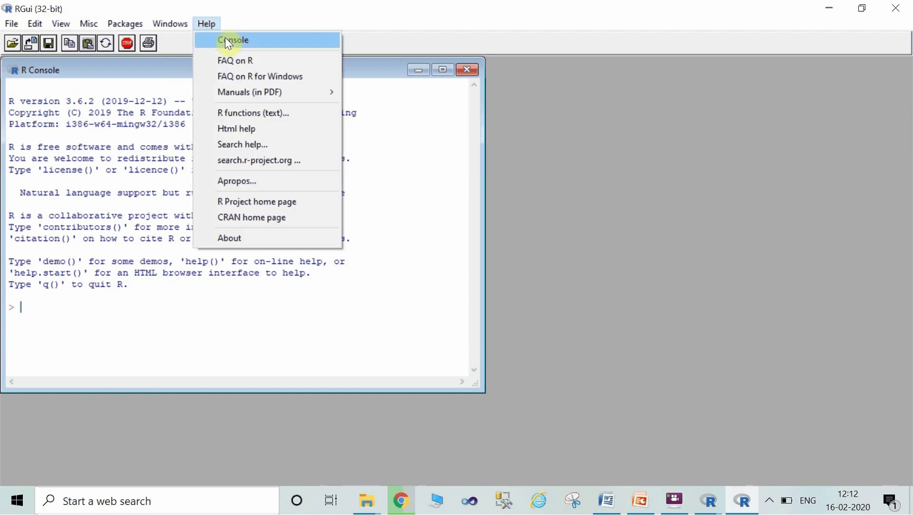
left_click(256, 79)
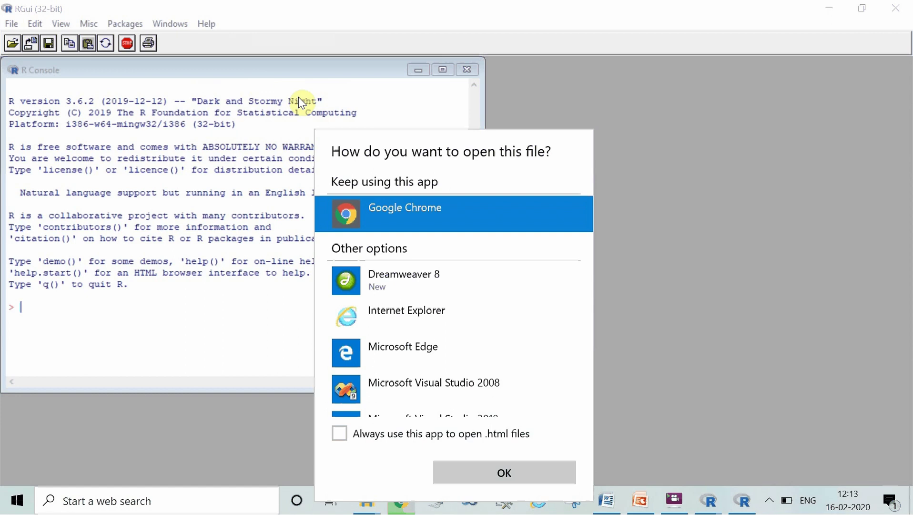
left_click(486, 470)
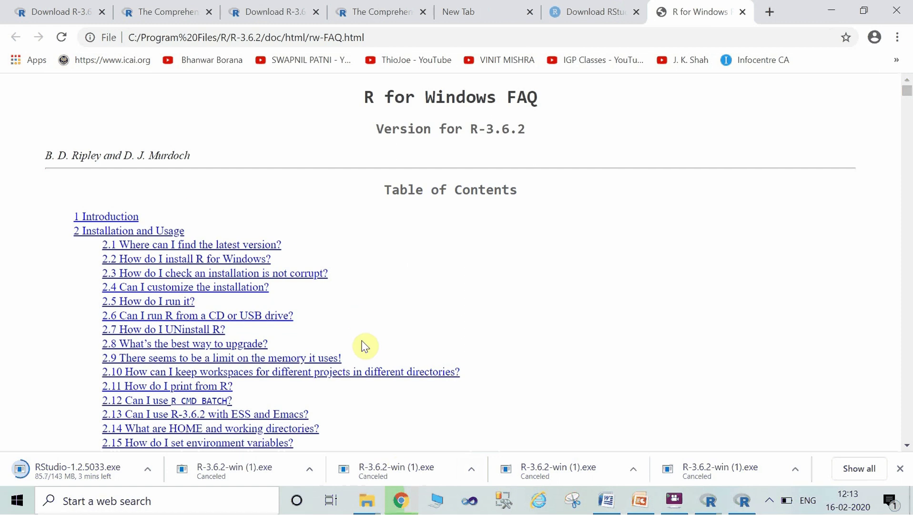
left_click(410, 503)
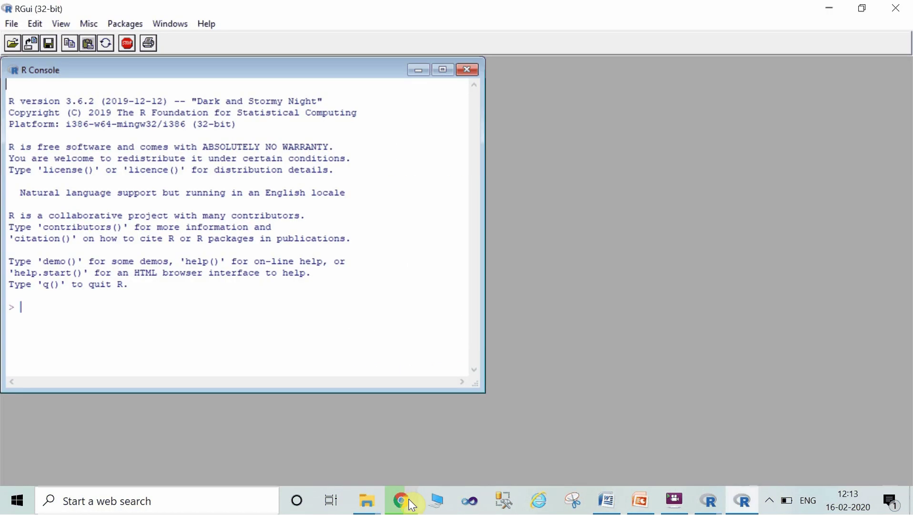
left_click(409, 499)
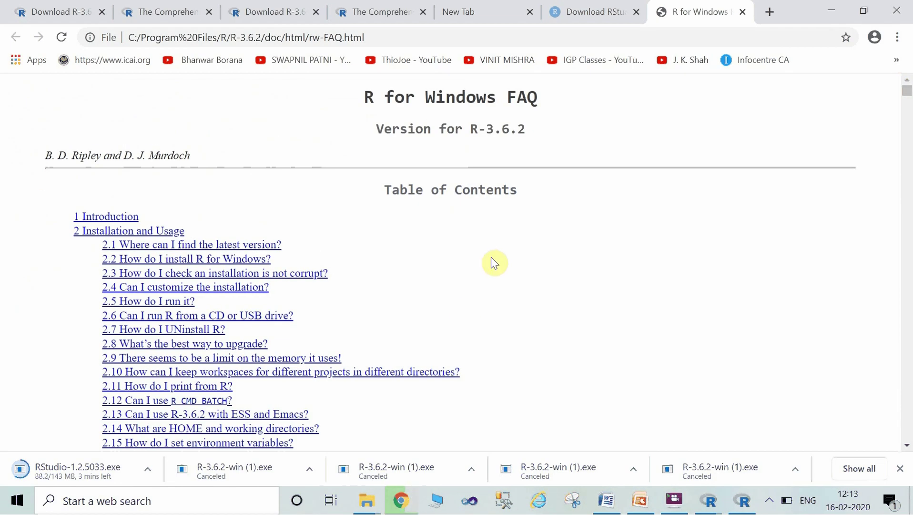
Close the two Comprehensive R Archive Network tabs and the duplicate Download R-3.6.2 tab, and return to the R for Windows FAQ
left_click(582, 12)
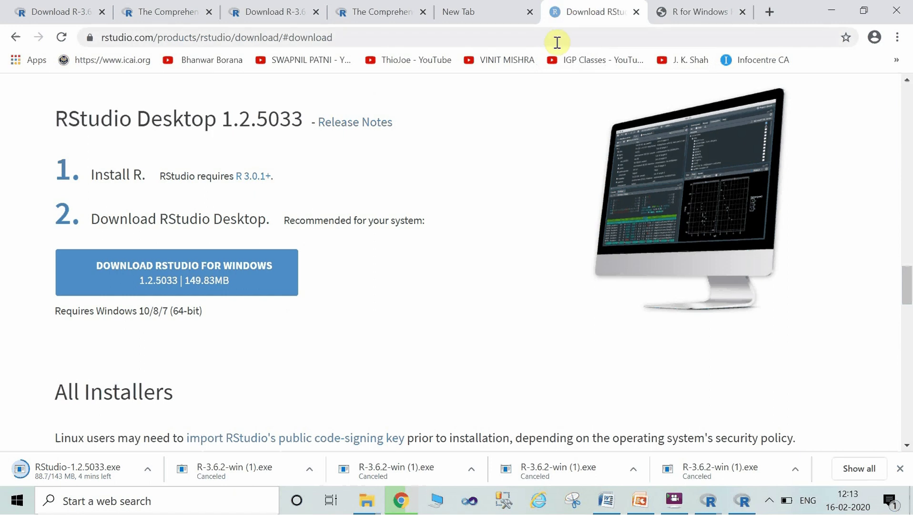
left_click(397, 18)
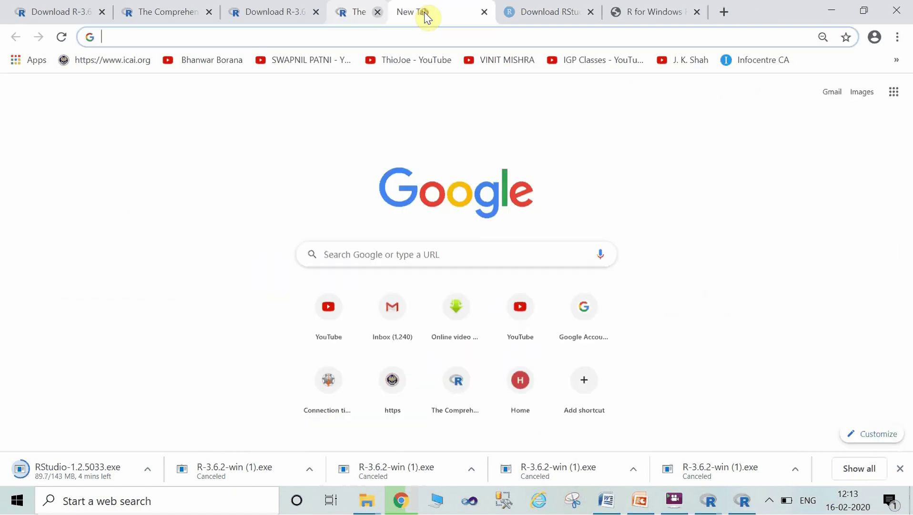
left_click(423, 12)
left_click(316, 12)
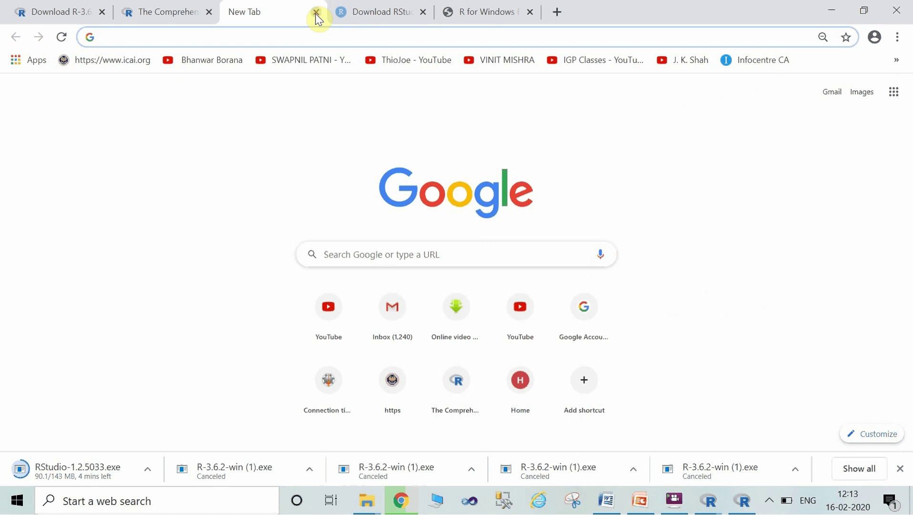
left_click(209, 11)
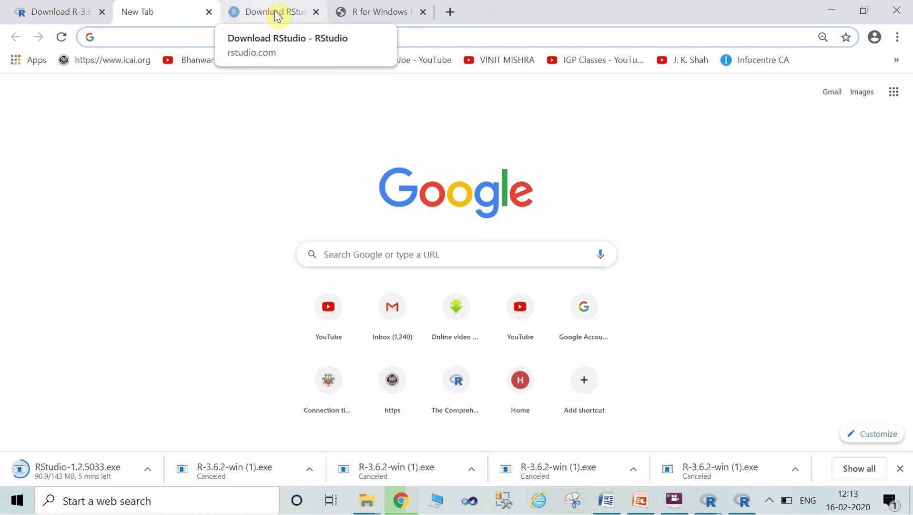
left_click(374, 14)
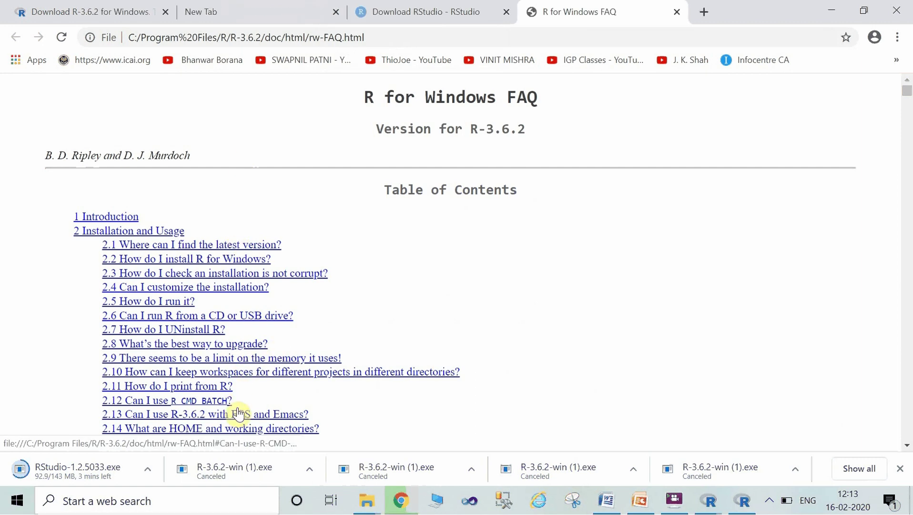
Look through the FAQ's table of contents and open question 2.29 on installing both 32- and 64-bit R on the same machine
left_click(907, 445)
left_click_drag(907, 448, 907, 447)
left_click(907, 448)
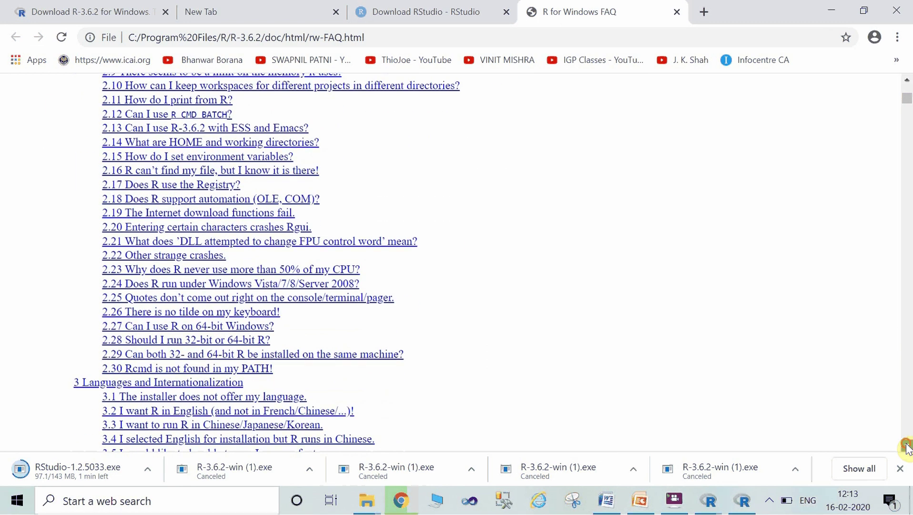
left_click(907, 448)
left_click(907, 448)
left_click(907, 448)
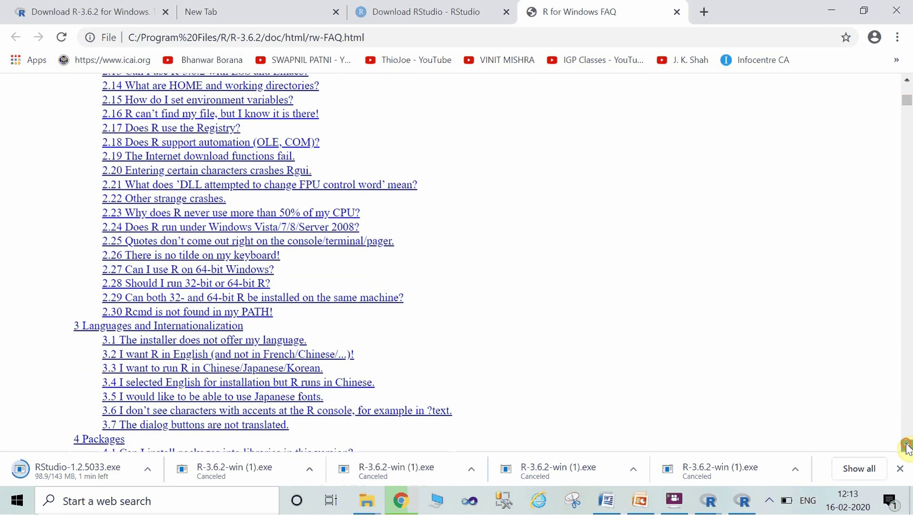
left_click(907, 448)
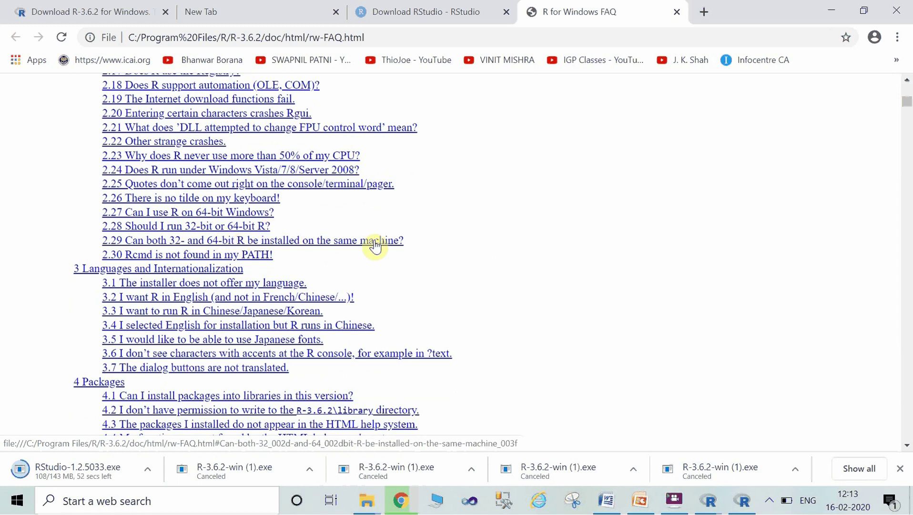
left_click(375, 243)
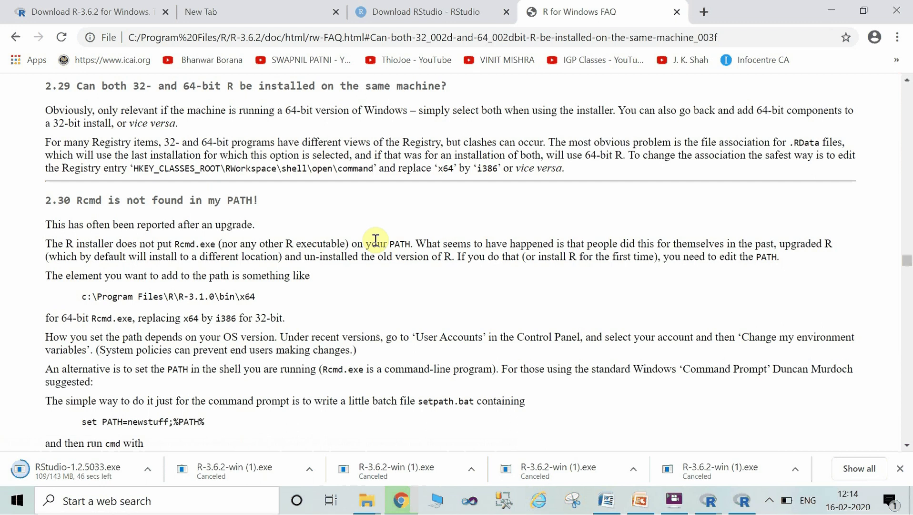
Look through the FAQ's section 2 answers on customizing the installation, printing, batch use, working directories and environment variables
left_click_drag(908, 95, 908, 95)
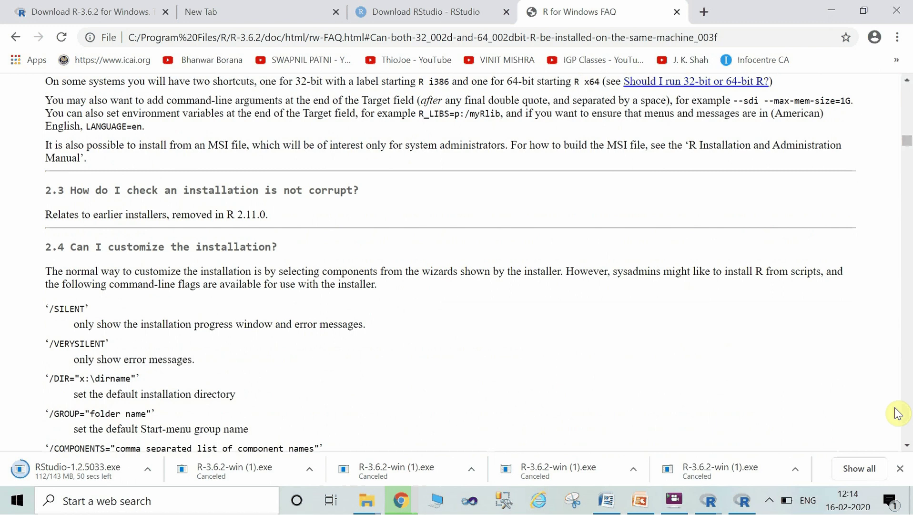
left_click(908, 445)
left_click_drag(908, 445, 908, 447)
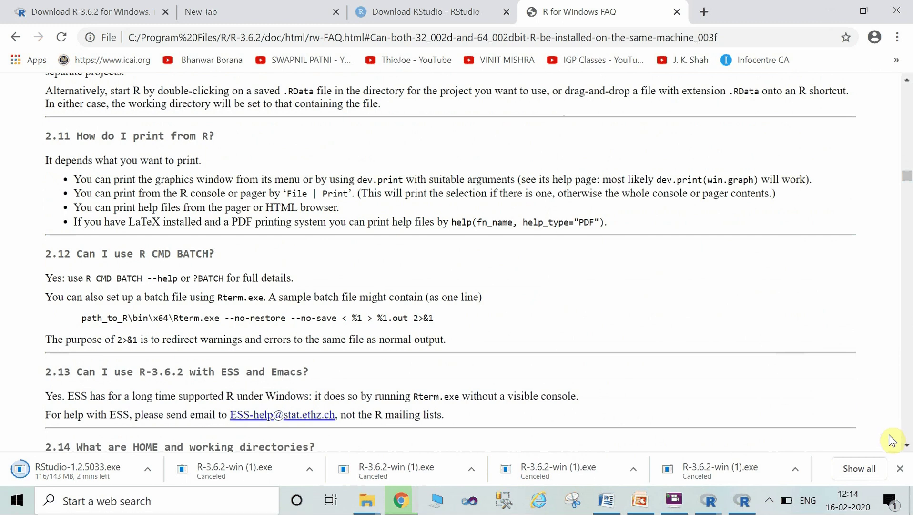
left_click_drag(907, 447, 908, 447)
left_click(908, 447)
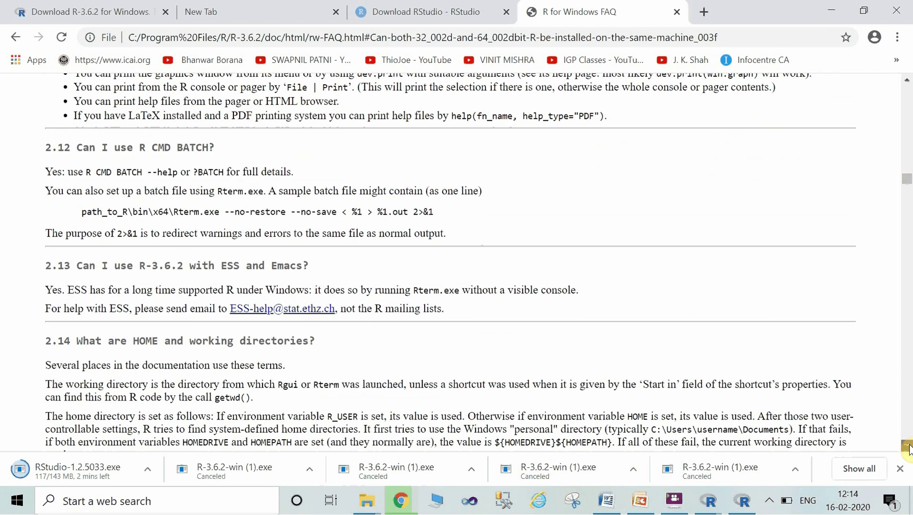
left_click(908, 447)
left_click(908, 447)
left_click(907, 447)
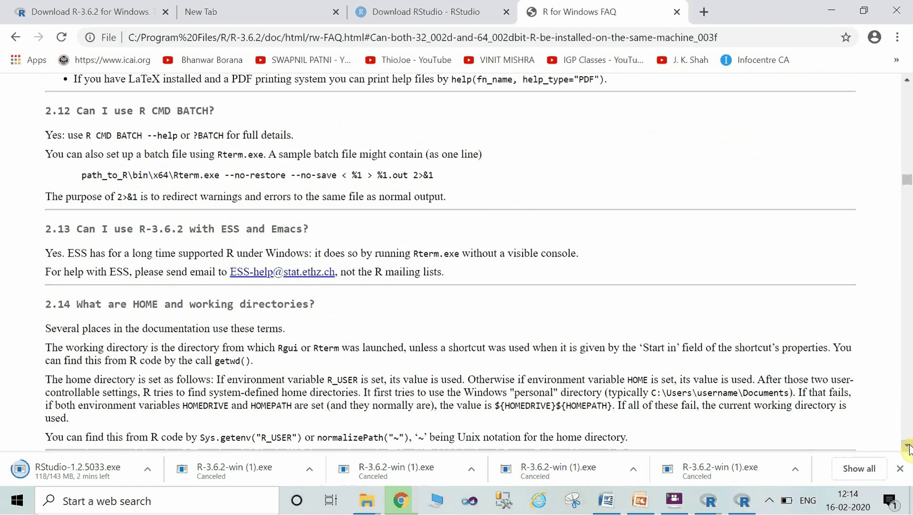
left_click(908, 447)
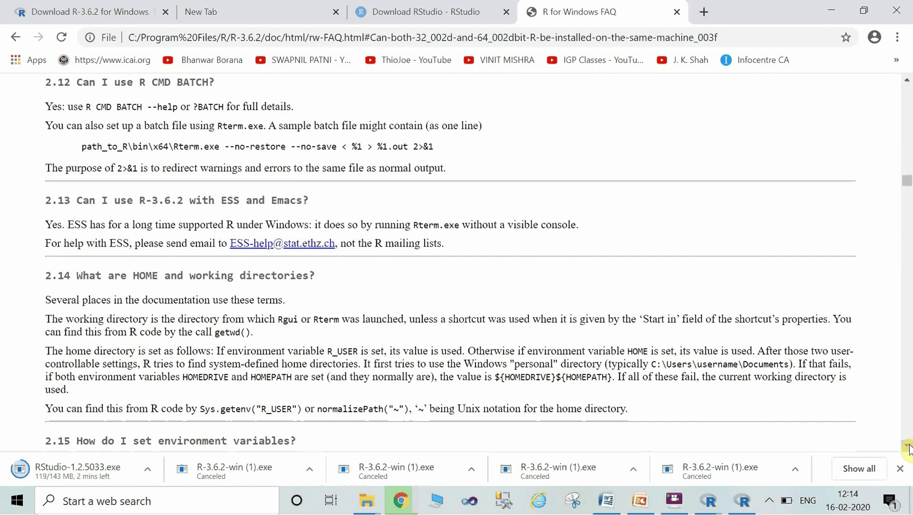
left_click(908, 446)
left_click(907, 447)
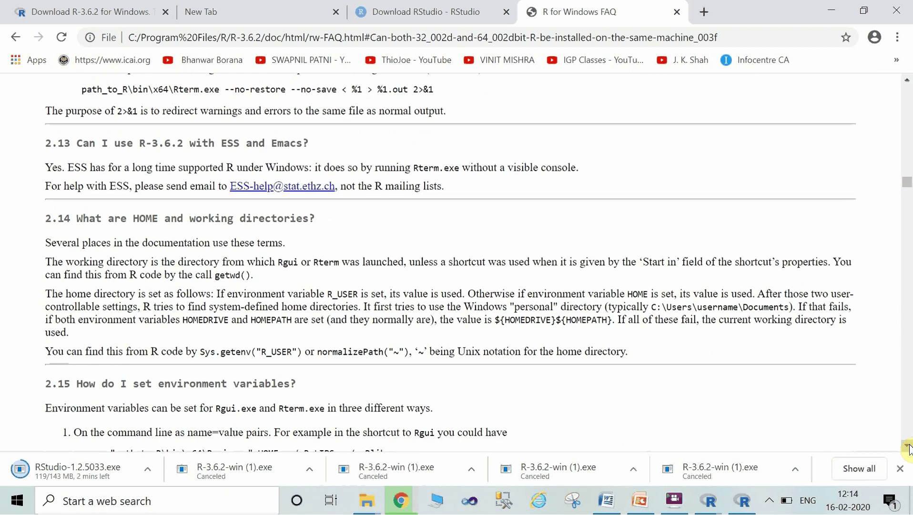
left_click(907, 447)
left_click(908, 447)
left_click(908, 447)
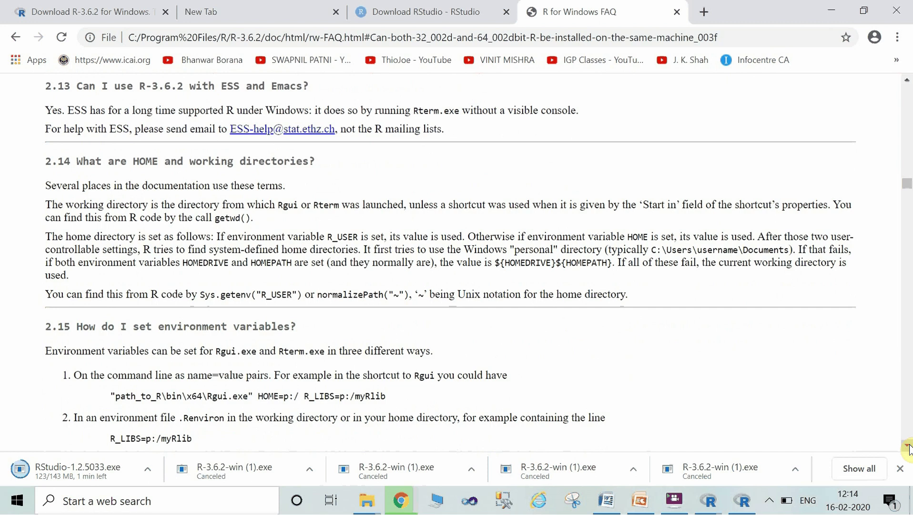
left_click(907, 446)
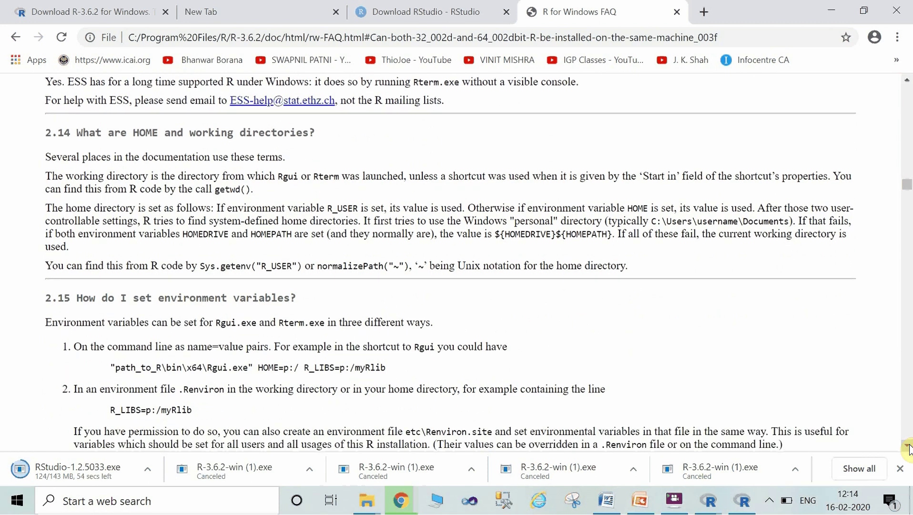
left_click(907, 446)
left_click(907, 446)
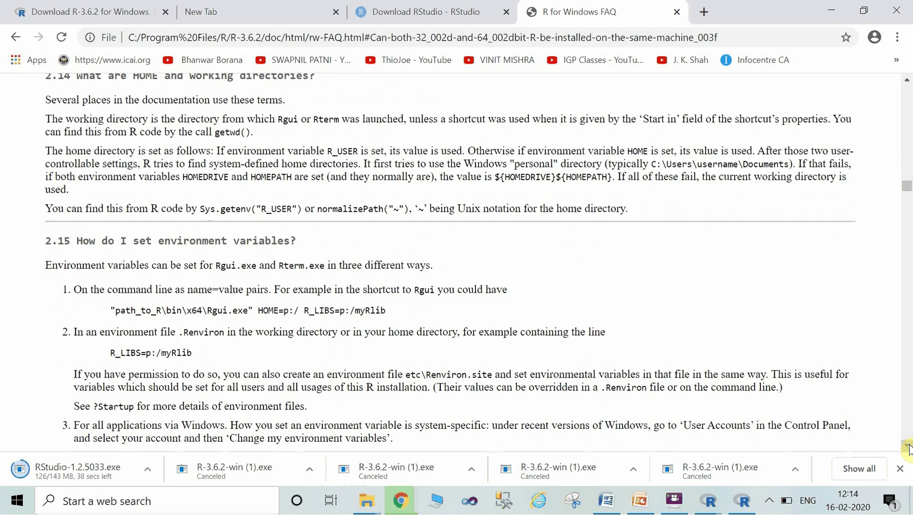
left_click(907, 446)
left_click(908, 446)
left_click(907, 446)
left_click(907, 446)
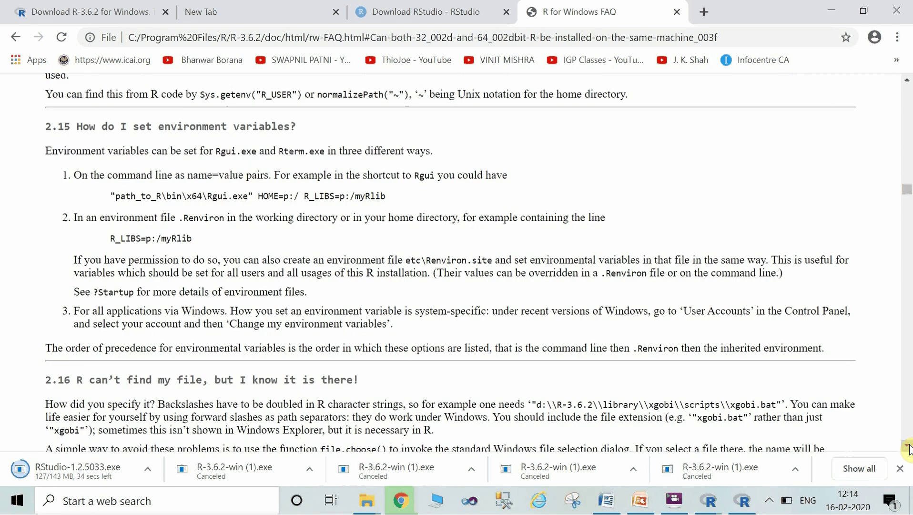
left_click_drag(907, 446, 908, 446)
left_click(908, 446)
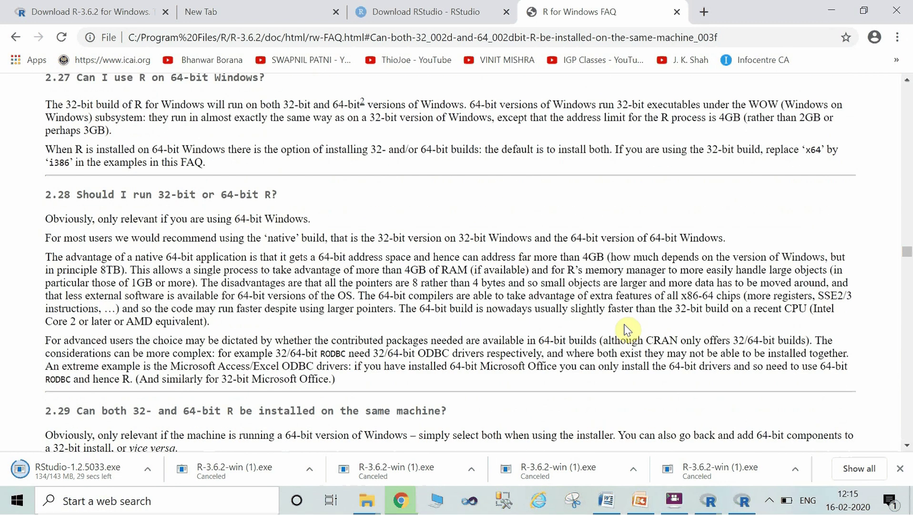
Read FAQ answer 2.28 on running 32-bit or 64-bit R, highlighting the phrases about the native build and 64-bit address space
double_click(179, 221)
left_click(291, 221)
double_click(291, 222)
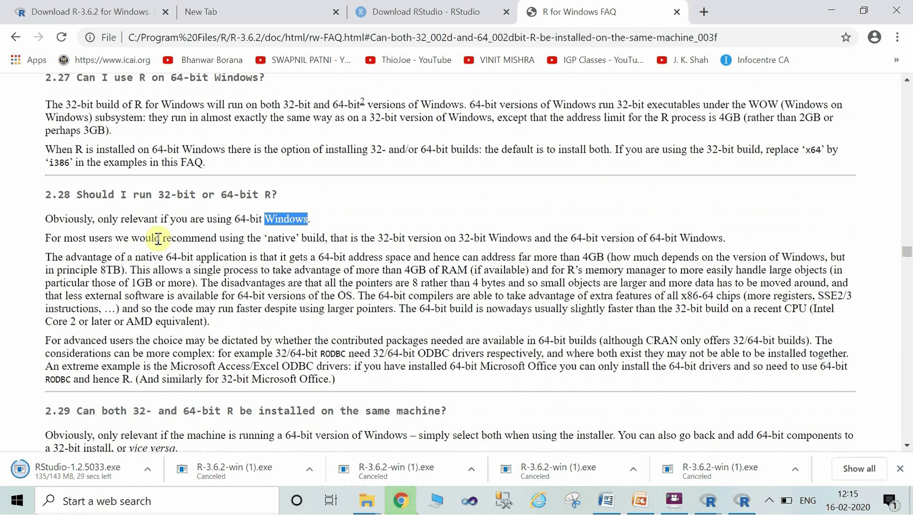
left_click(217, 240)
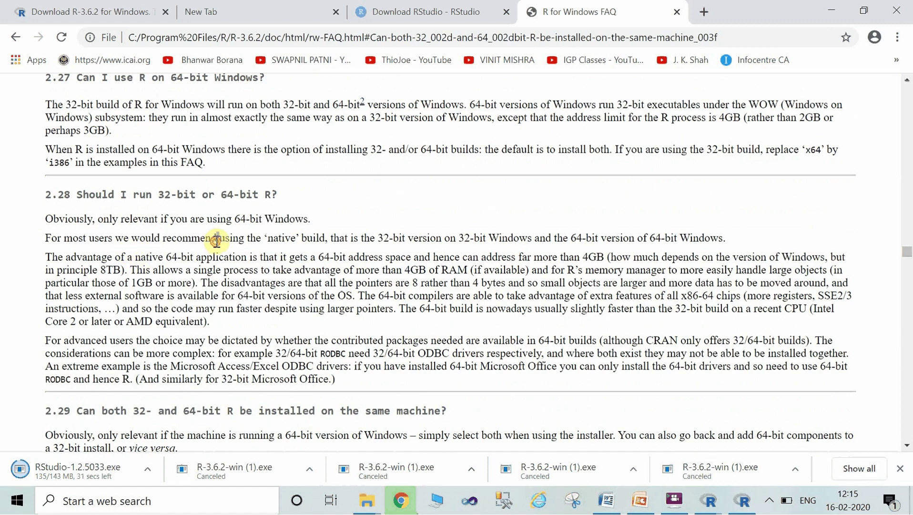
double_click(281, 238)
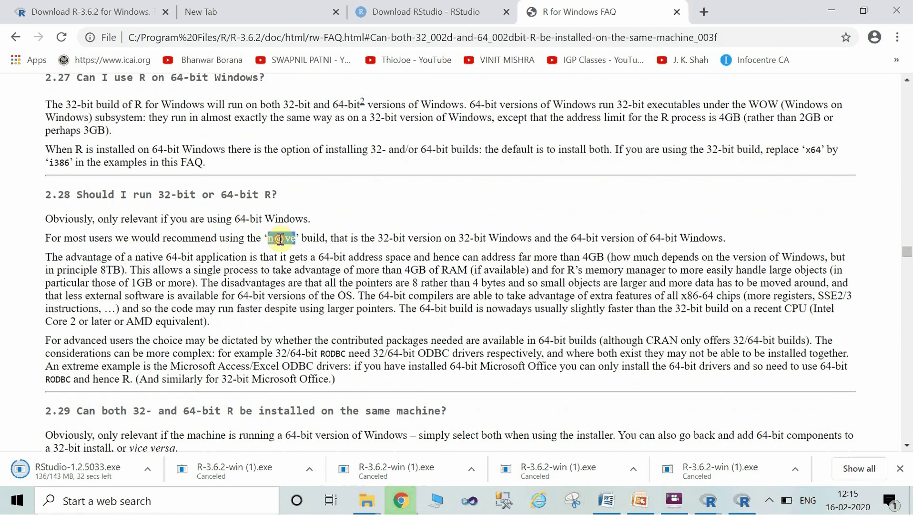
left_click(378, 237)
left_click_drag(378, 237, 738, 246)
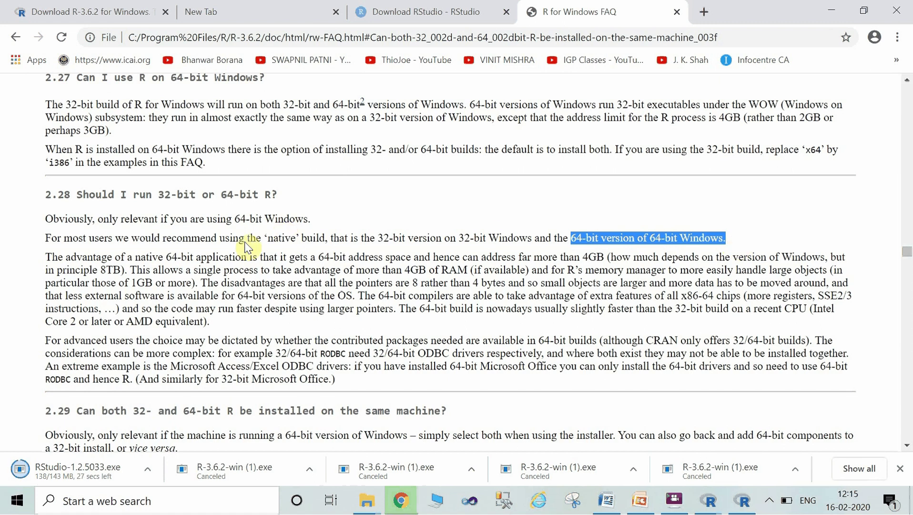
left_click_drag(162, 256, 413, 257)
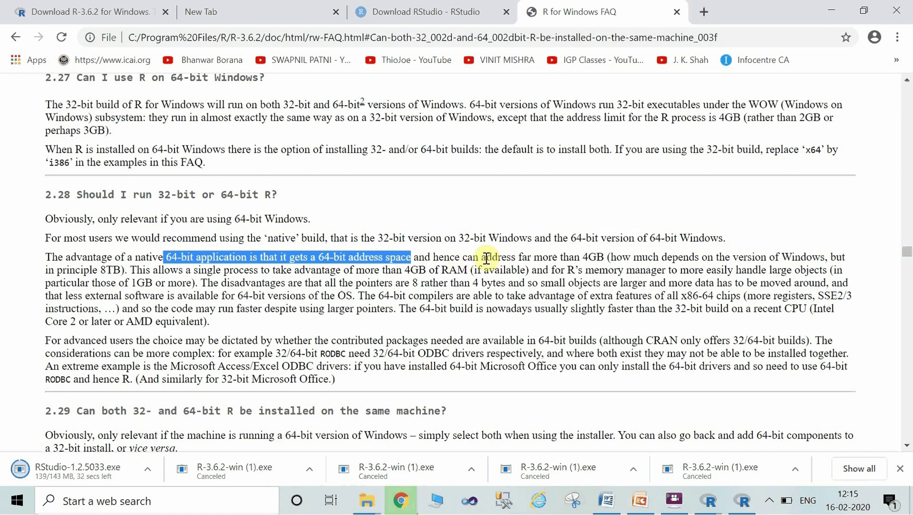
left_click_drag(485, 257, 604, 258)
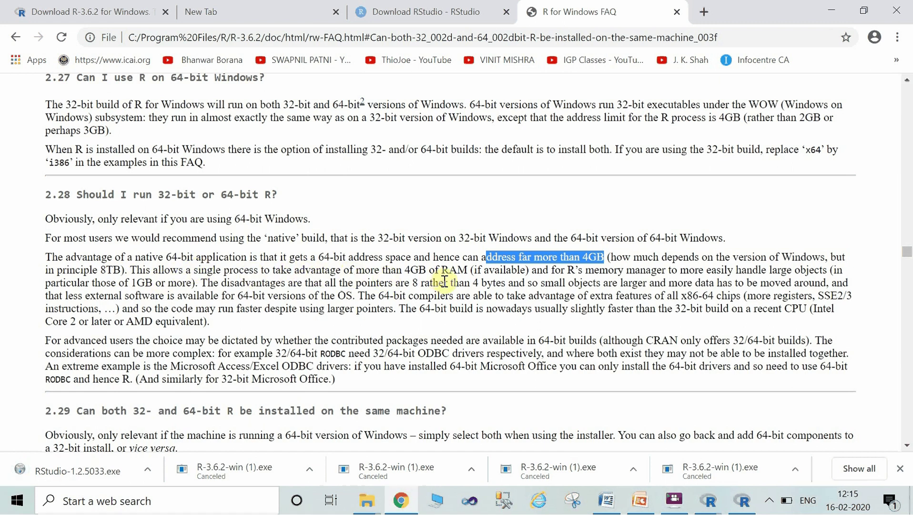
left_click(428, 269)
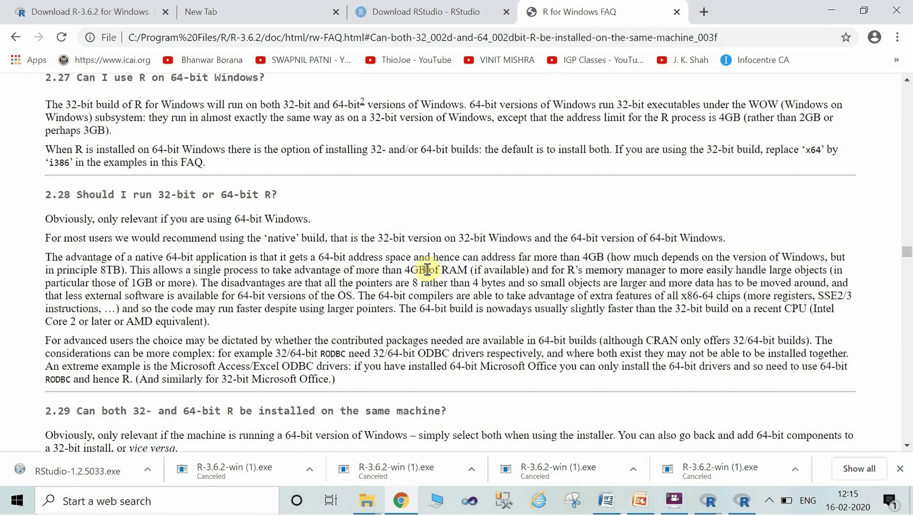
double_click(492, 284)
left_click(422, 322)
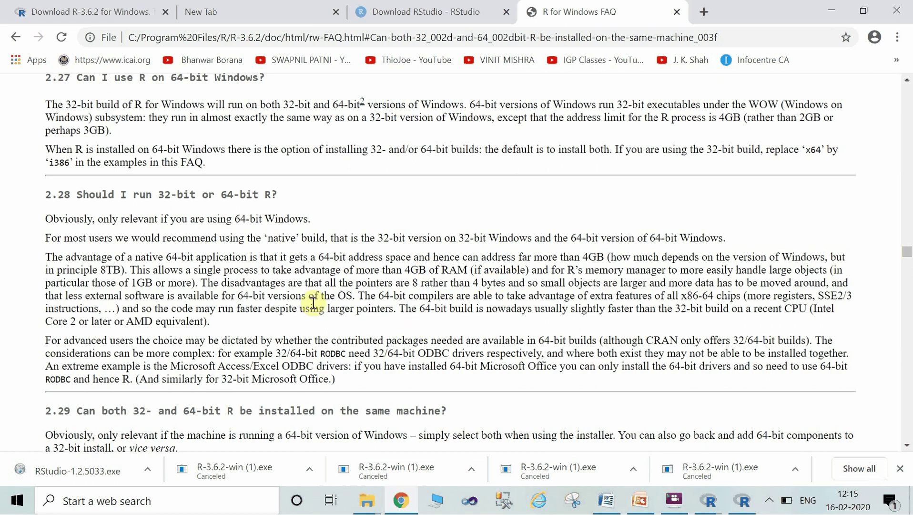
Show the downloaded RStudio-1.2.5033.exe in its folder and launch the installer
left_click(155, 471)
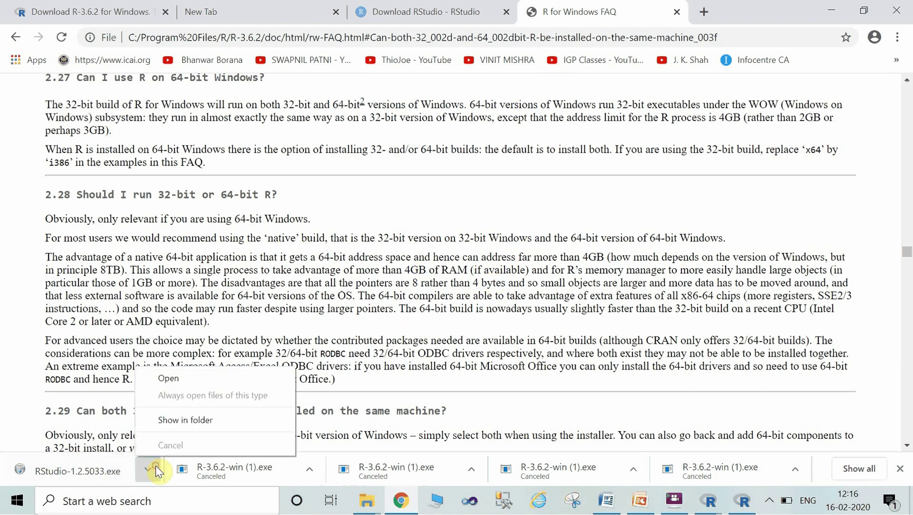
left_click(199, 416)
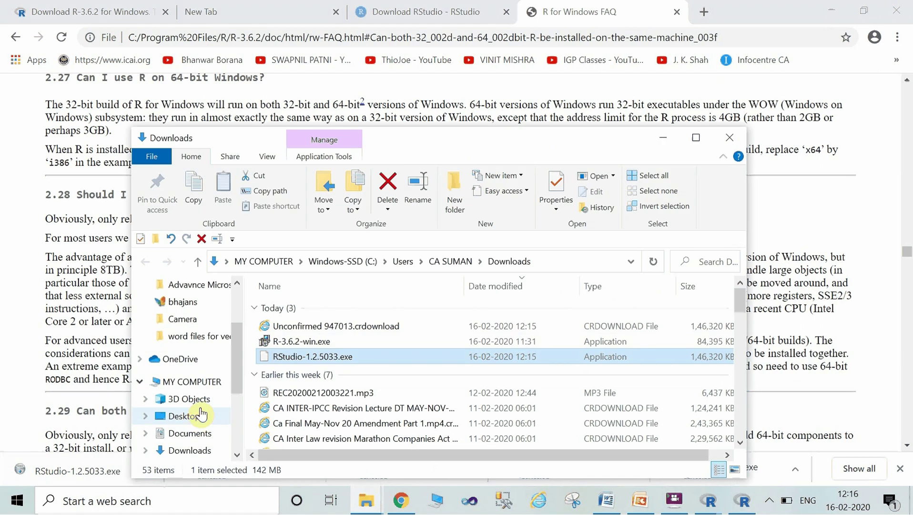
left_click(305, 354)
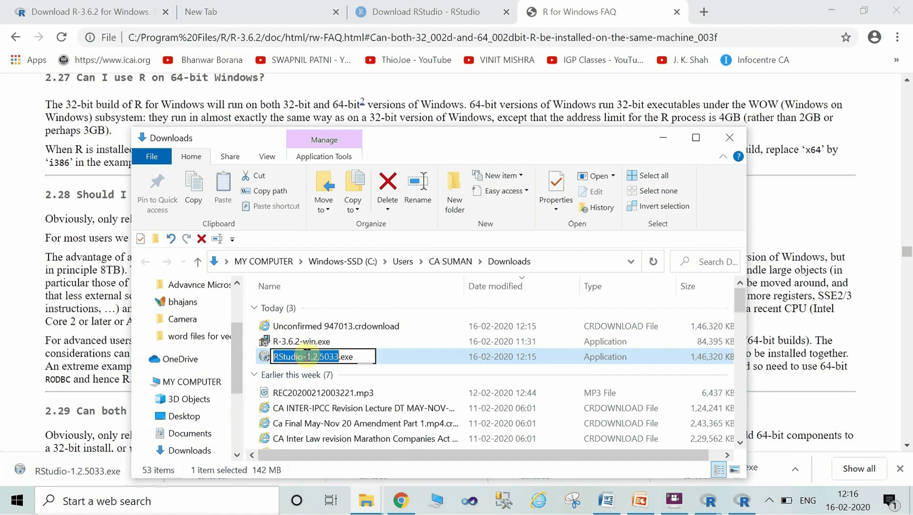
left_click(306, 354)
left_click(266, 362)
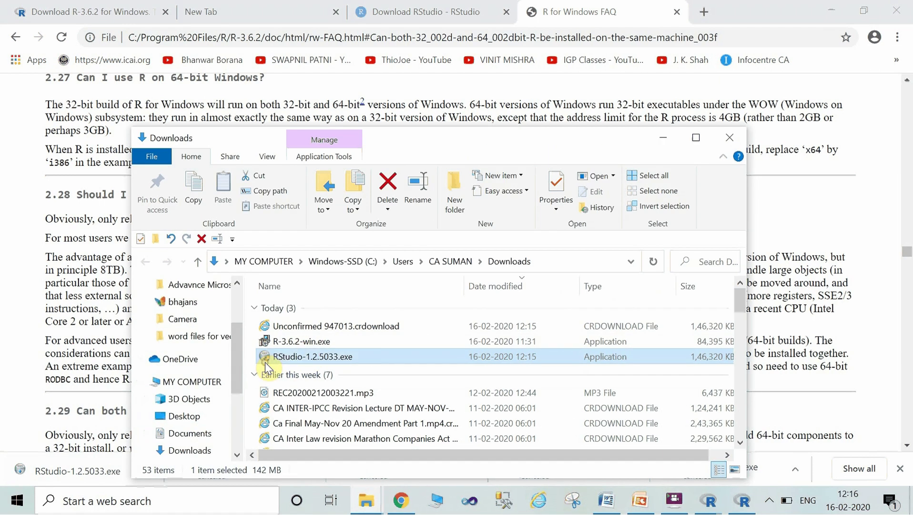
double_click(281, 358)
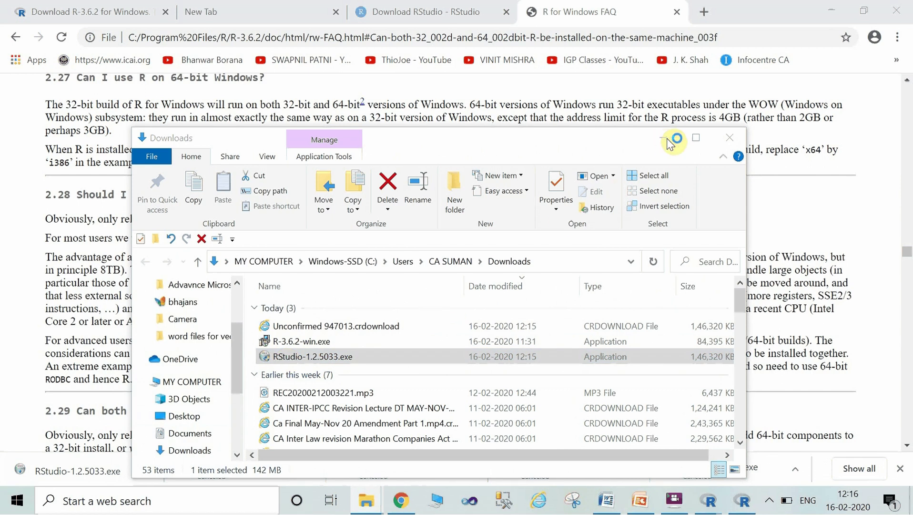
Allow RStudio-1.2.5033.exe to run past the SmartScreen warning and bring up its pending Windows permission prompt
left_click(436, 90)
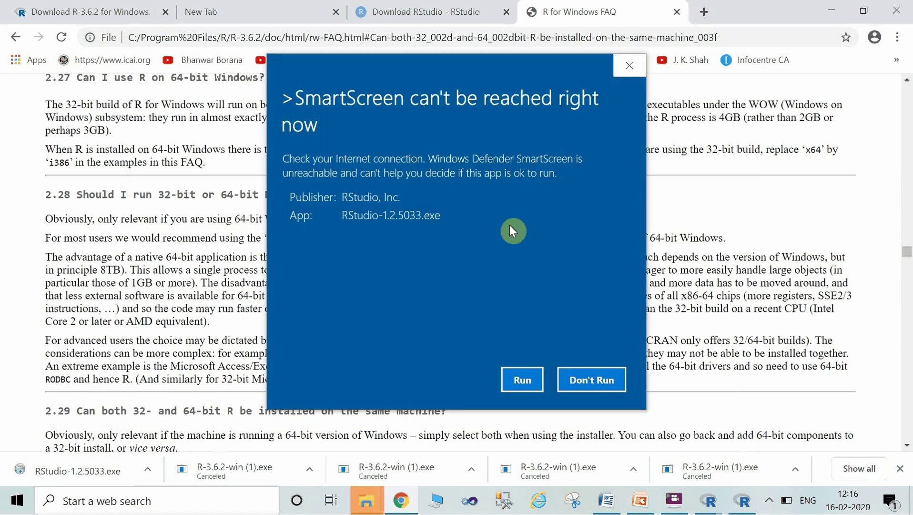
left_click(525, 380)
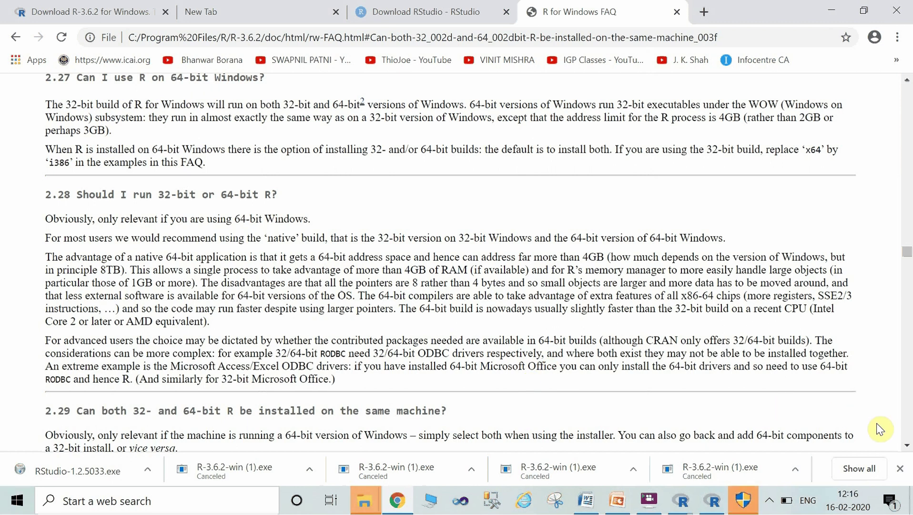
left_click(744, 499)
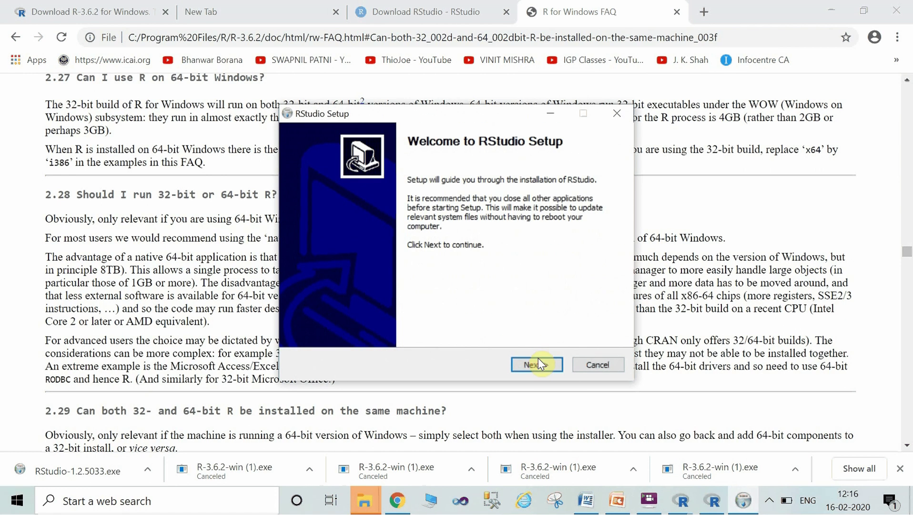
Install RStudio in C:\Program Files\RStudio with the default setup options and finish the setup wizard
left_click(542, 365)
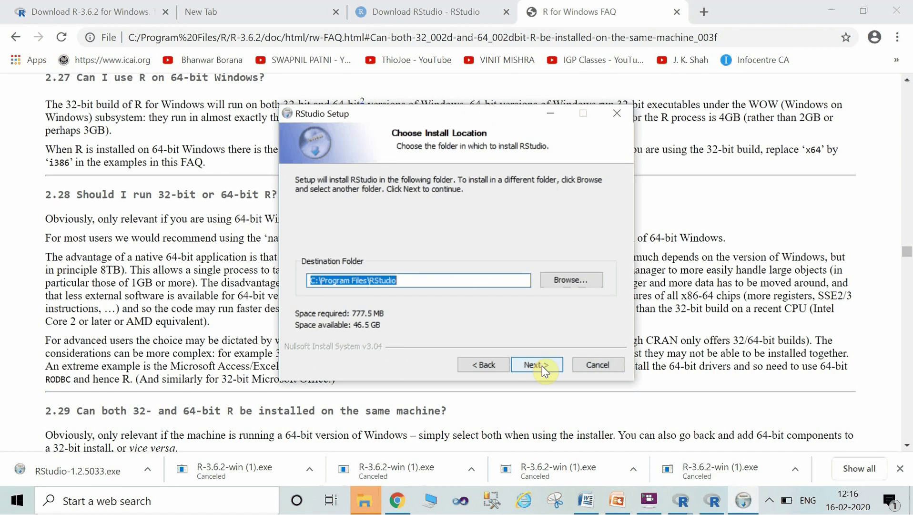
left_click(543, 365)
left_click(542, 365)
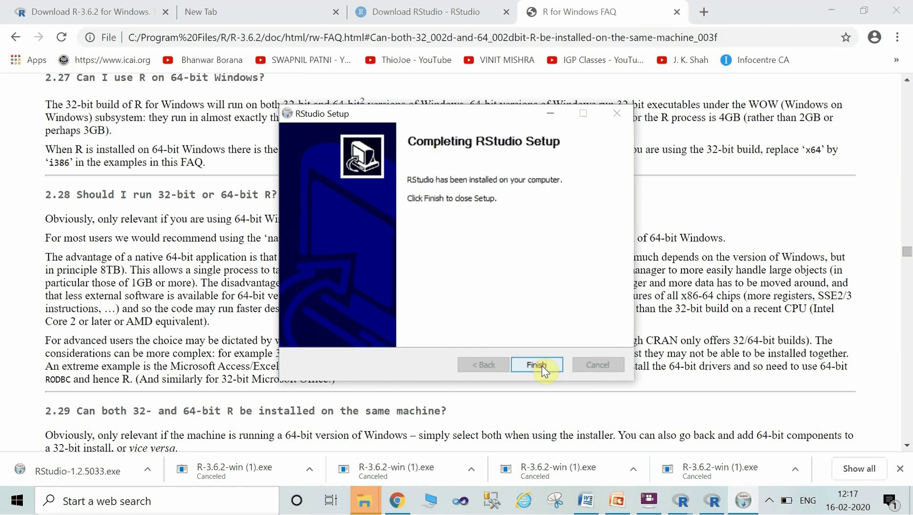
left_click(542, 365)
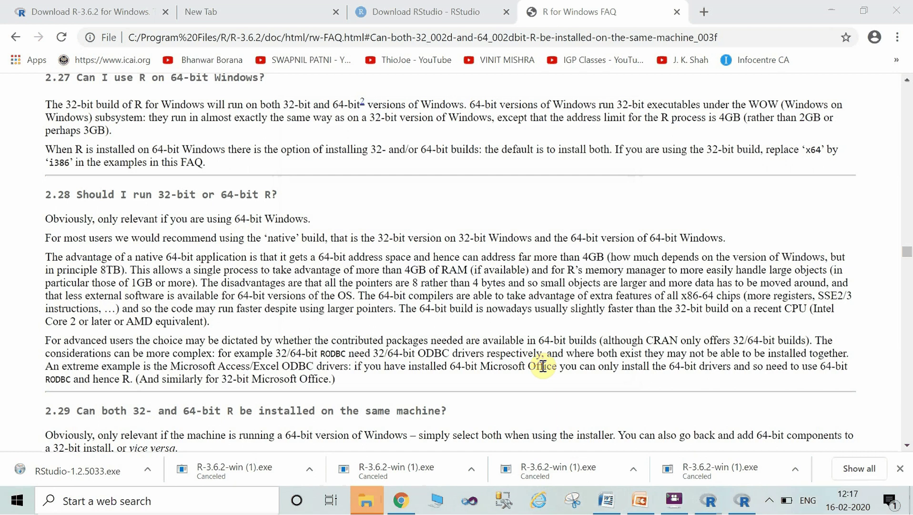
Launch RStudio from the recently added Windows programs
left_click(19, 504)
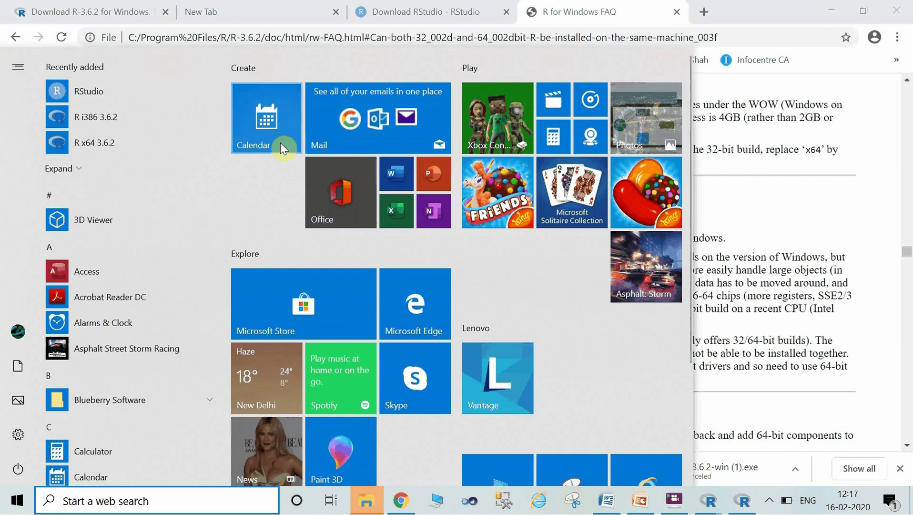
left_click(92, 90)
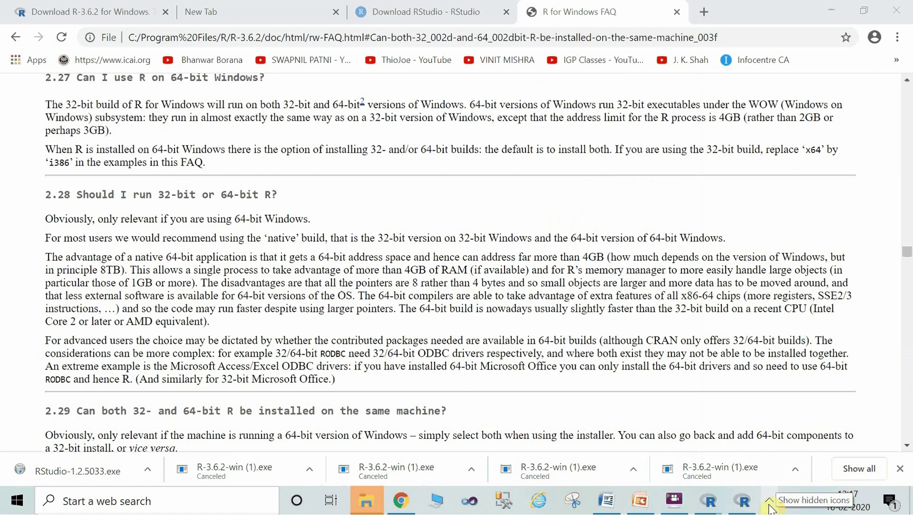
Close one of the open 64-bit RGui windows without saving its workspace image
mouse_move(710, 502)
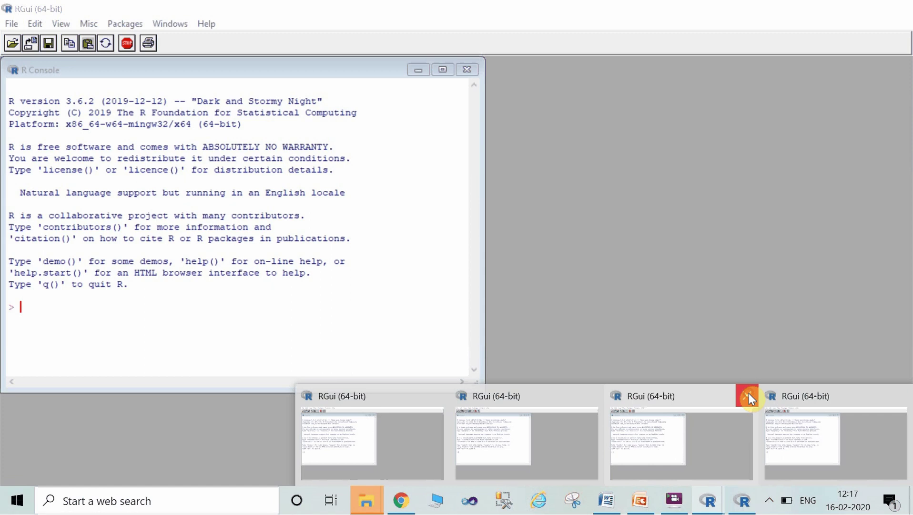
left_click(749, 396)
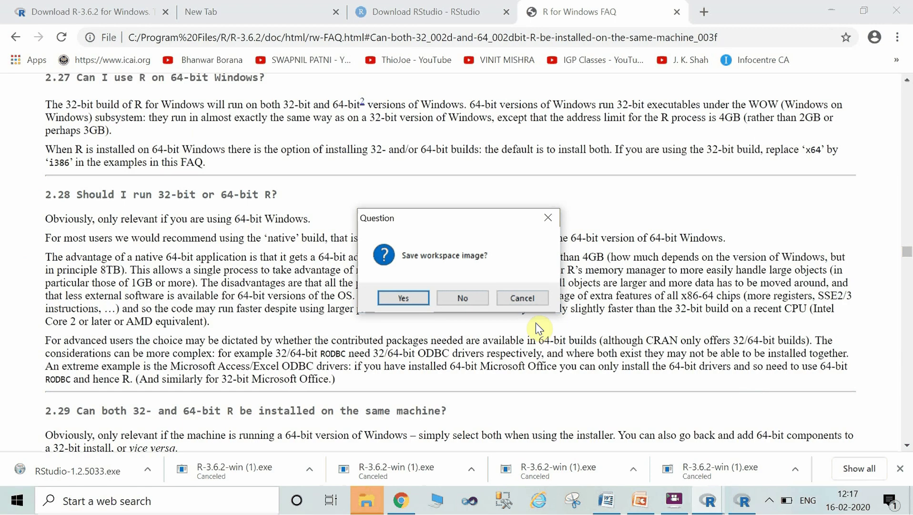
left_click(471, 300)
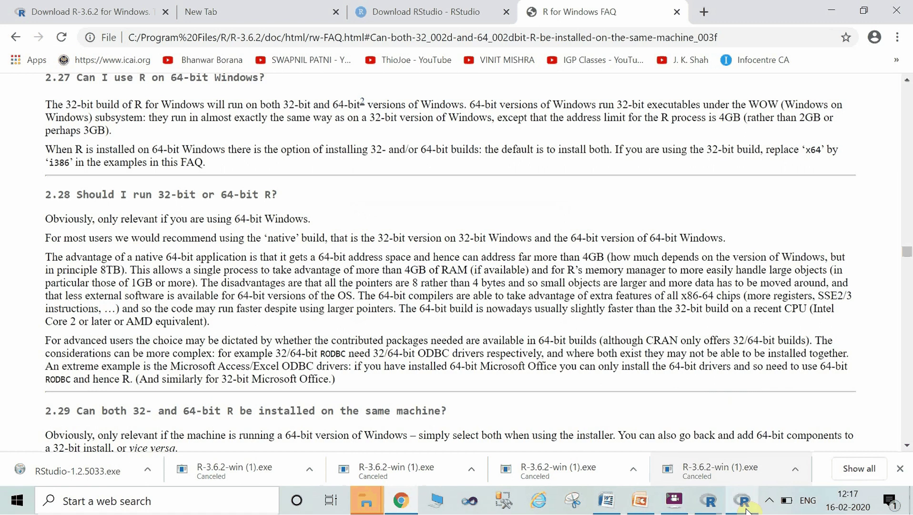
Minimize the browser, close the Downloads folder window, and close the 32-bit RGui without saving its workspace image
left_click(770, 500)
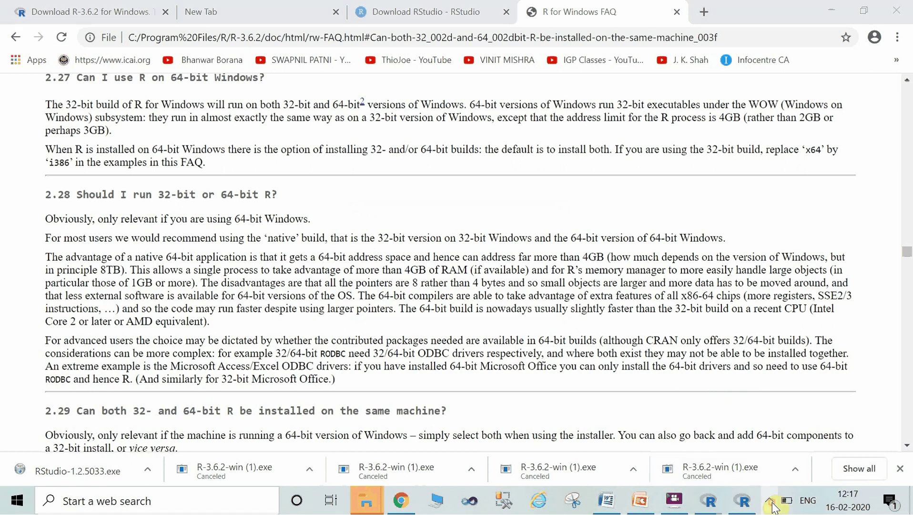
left_click(762, 152)
left_click(835, 7)
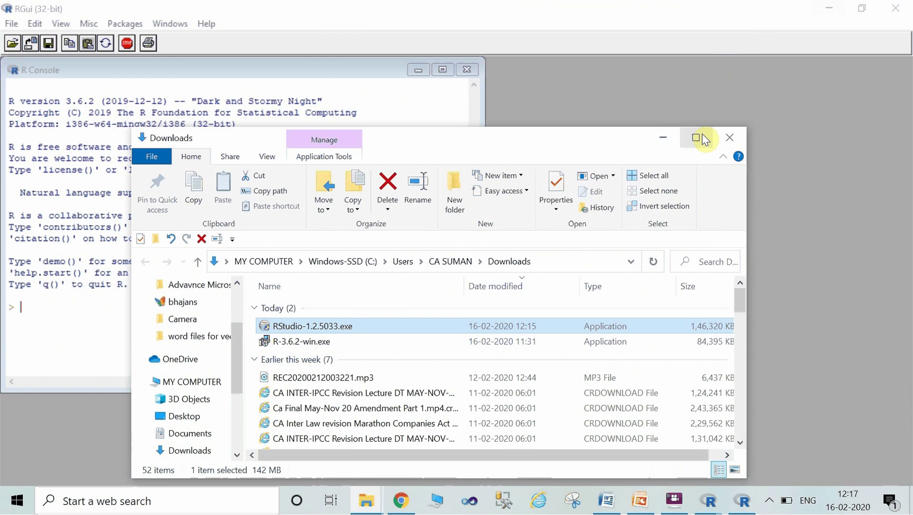
left_click(729, 137)
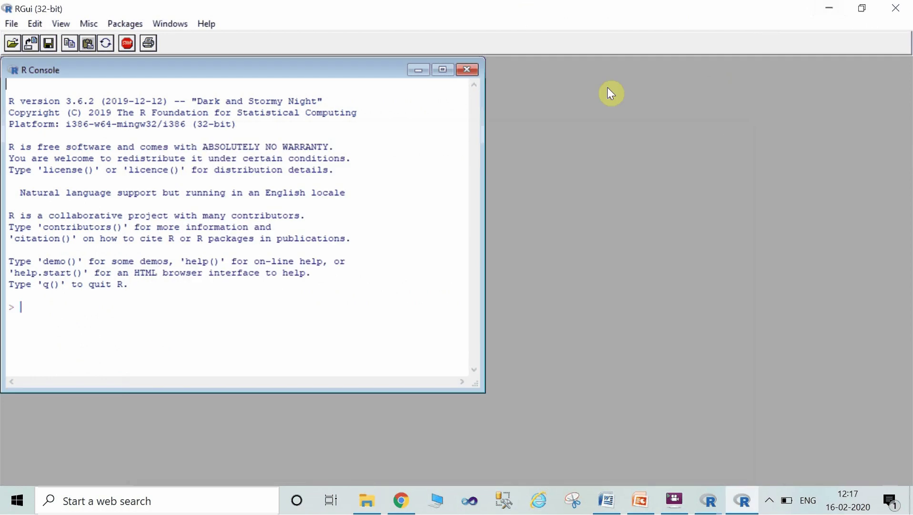
left_click(472, 72)
left_click(475, 300)
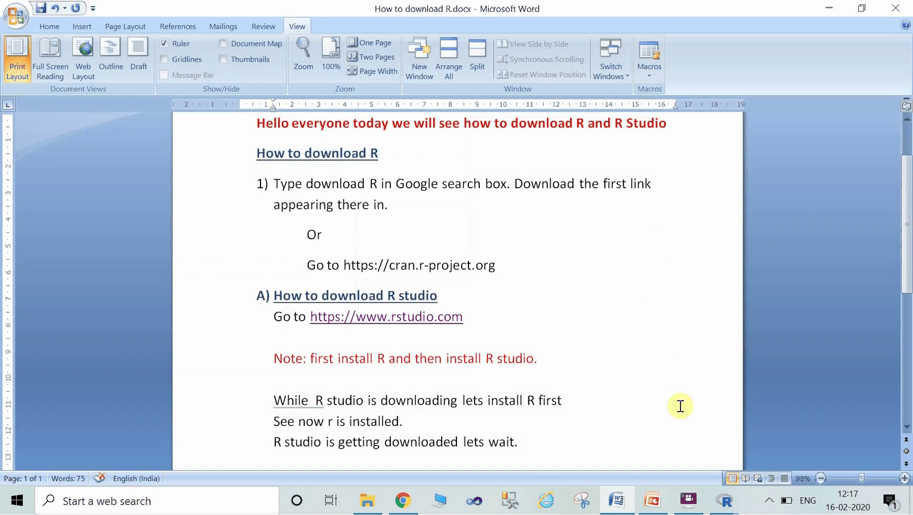
Switch to the newly started RStudio window
left_click(742, 509)
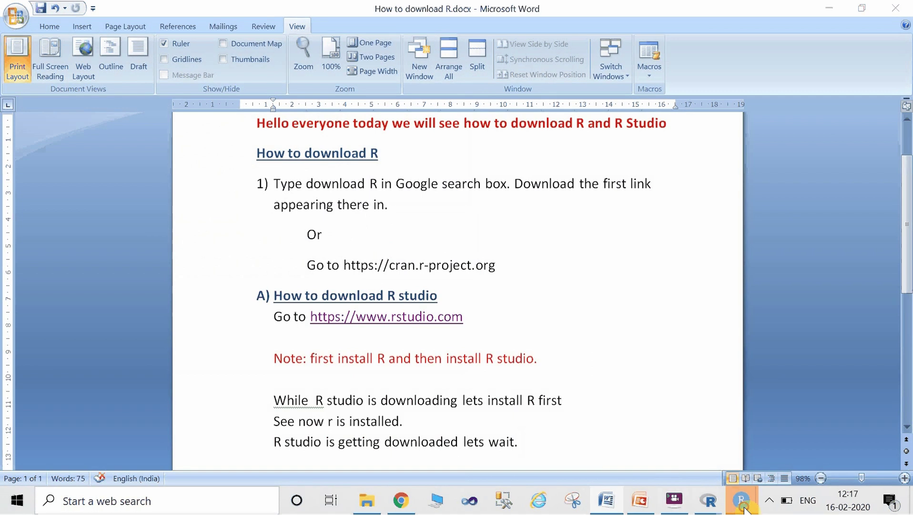
left_click(839, 432)
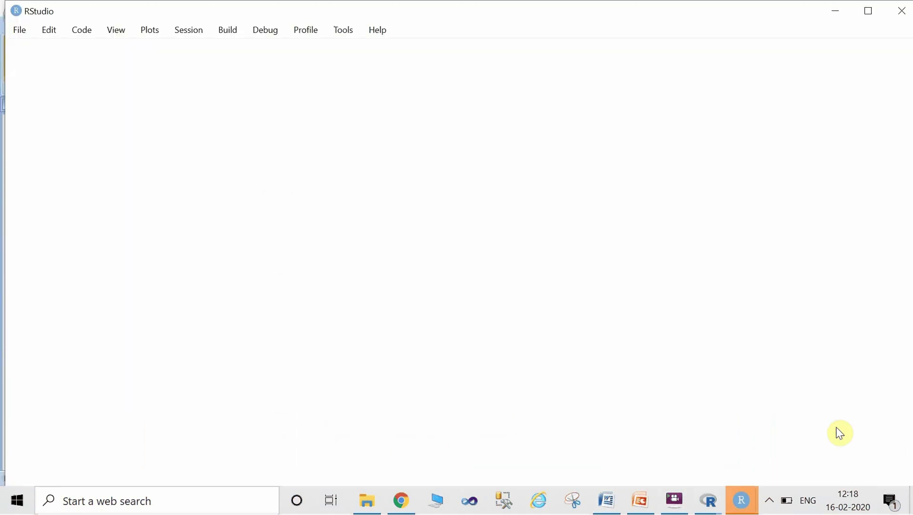